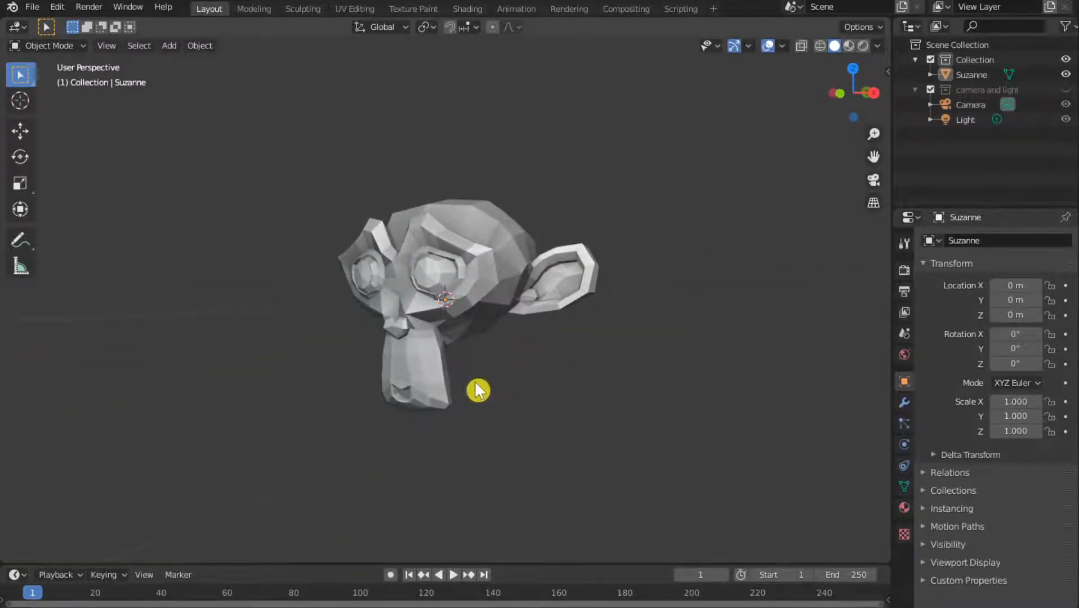
Select the Suzanne monkey head, widen the properties area and add an Array modifier to the head.
{"action": "middle_click_drag", "start_coordinate": [479, 390], "coordinate": [501, 394]}
{"action": "scroll", "coordinate": [501, 395], "scroll_direction": "down", "scroll_amount": 3}
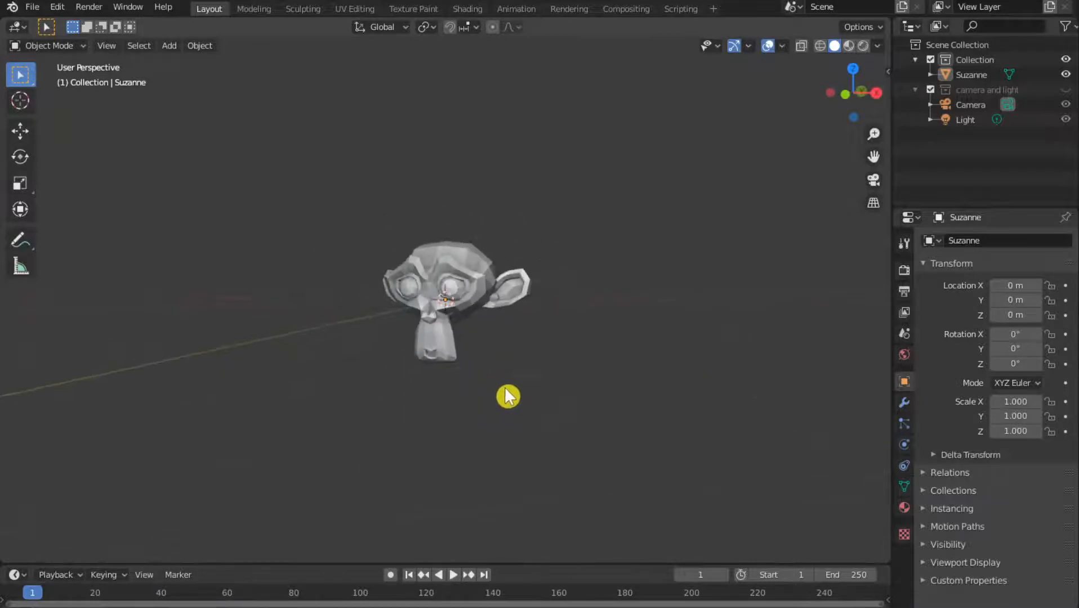
{"action": "middle_click_drag", "start_coordinate": [592, 366], "coordinate": [513, 333]}
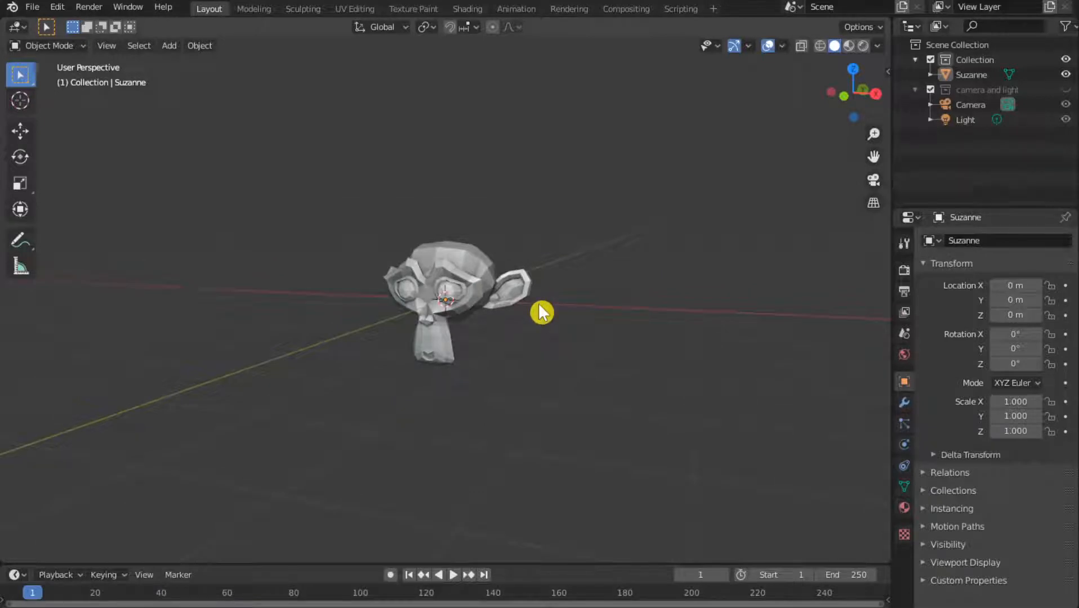
{"action": "left_click", "coordinate": [466, 246]}
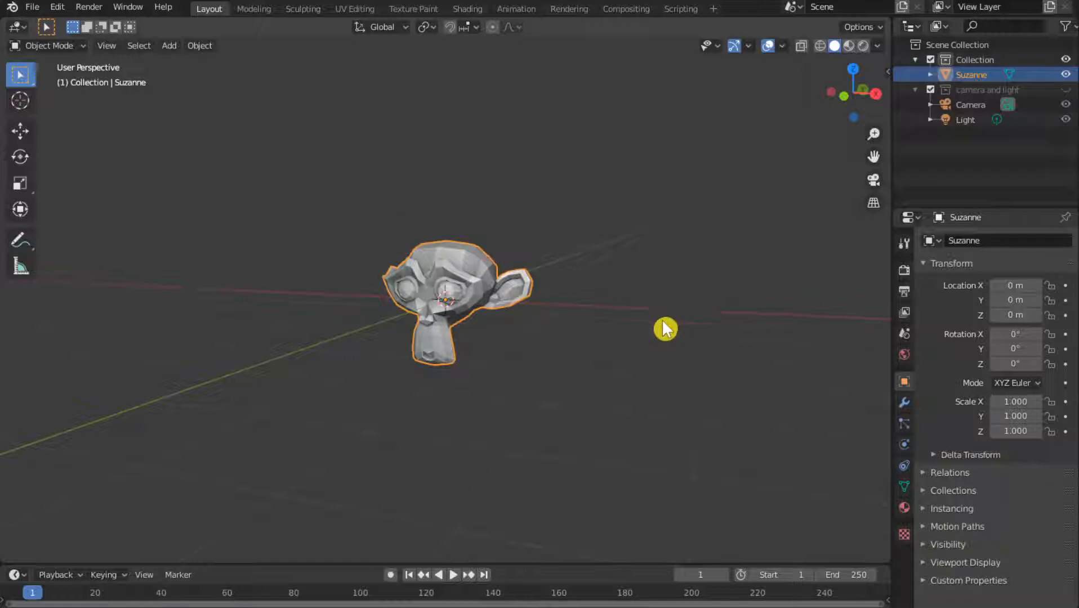
{"action": "left_click", "coordinate": [904, 402]}
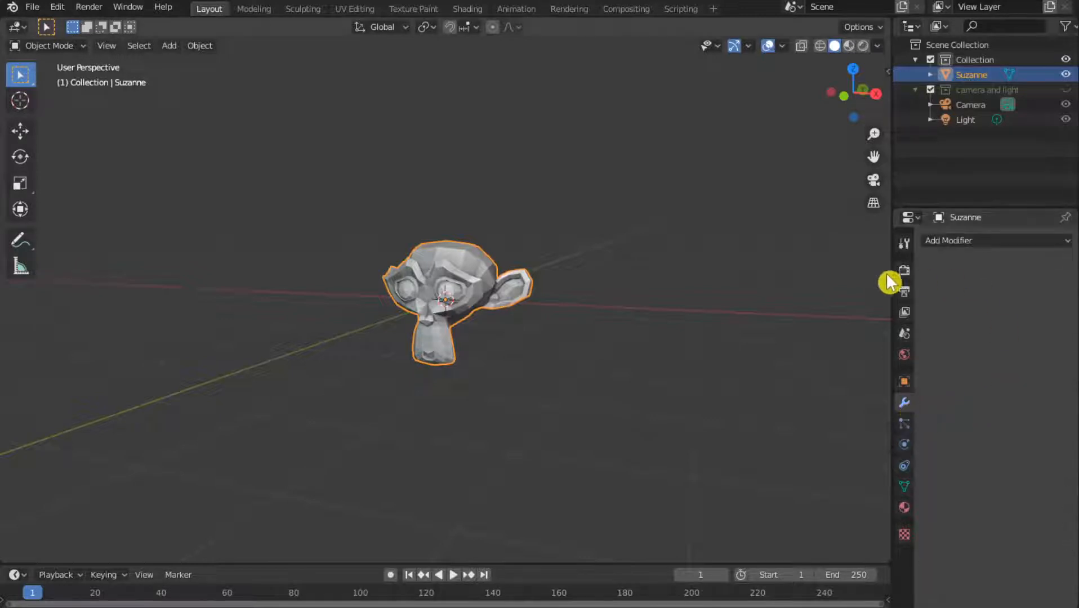
{"action": "left_click_drag", "start_coordinate": [888, 271], "coordinate": [761, 272]}
{"action": "left_click", "coordinate": [896, 243]}
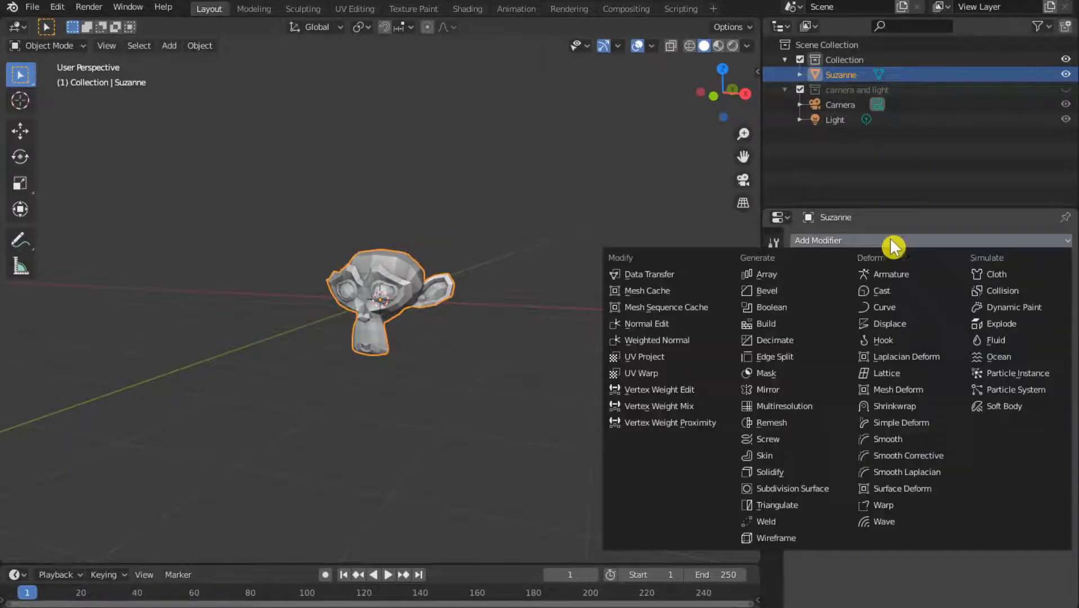
{"action": "left_click", "coordinate": [800, 280]}
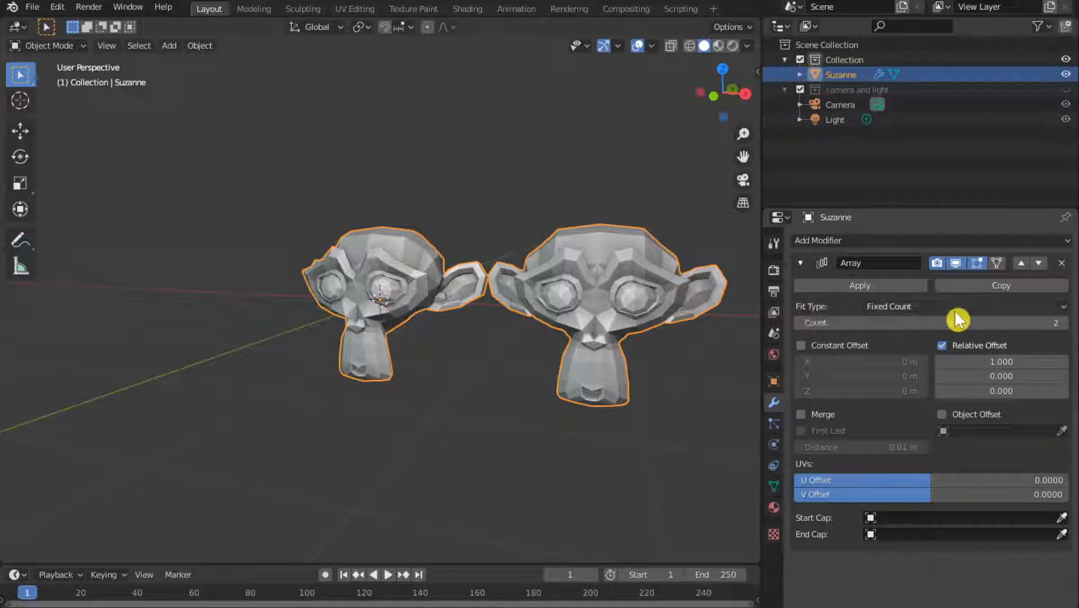
Keep the Array's Fixed Count fit type and set its count to 5.
{"action": "left_click", "coordinate": [1009, 307]}
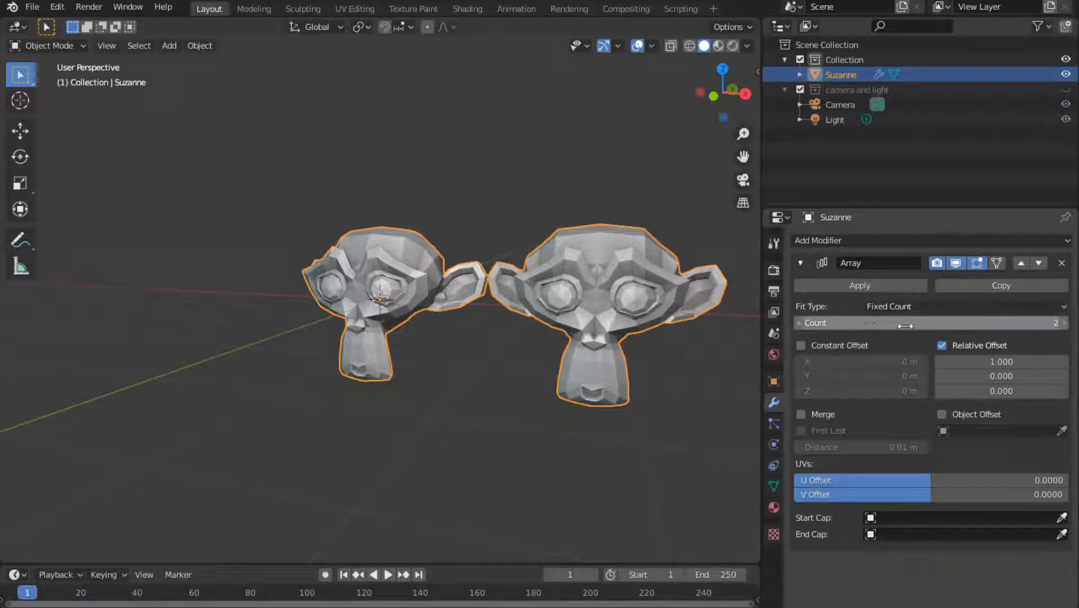
{"action": "left_click", "coordinate": [1019, 325]}
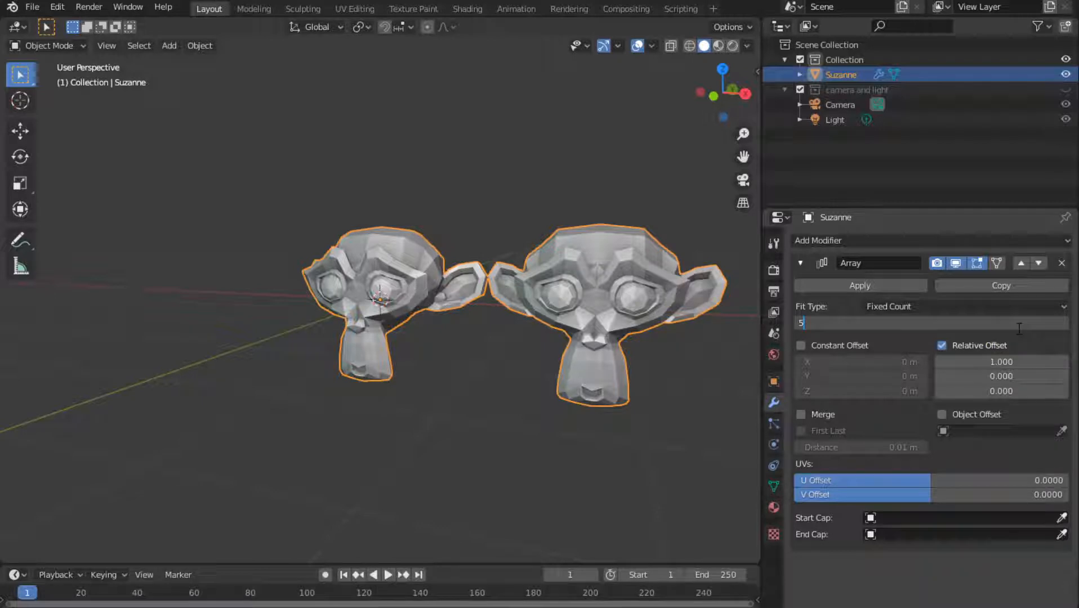
{"action": "type", "text": "5"}
{"action": "key", "text": "Return"}
{"action": "scroll", "coordinate": [678, 341], "scroll_direction": "down", "scroll_amount": 3}
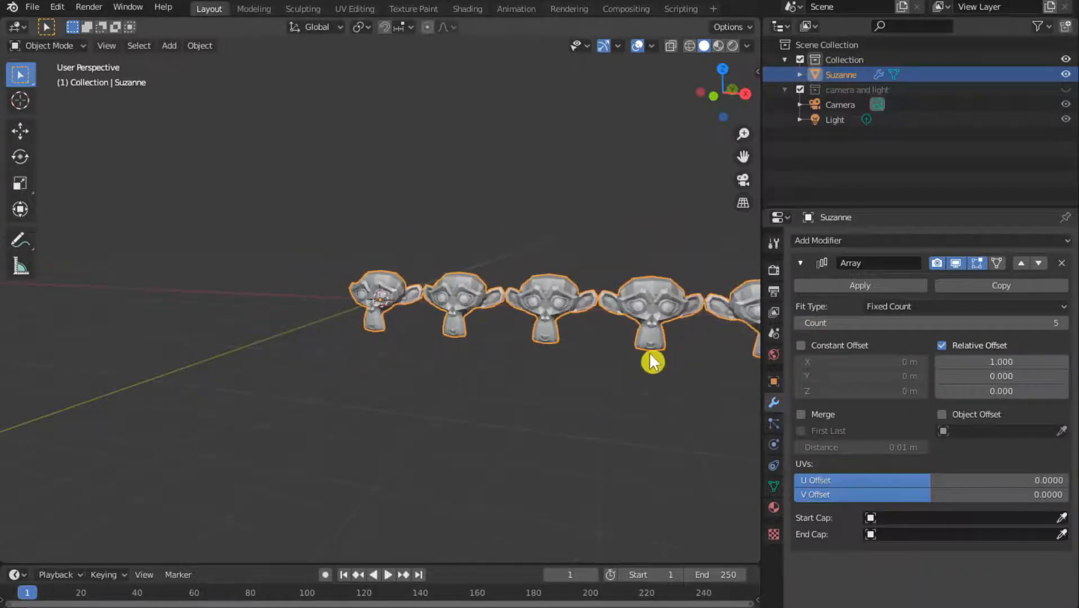
{"action": "middle_click_drag", "start_coordinate": [652, 362], "coordinate": [510, 394], "text": "shift"}
{"action": "scroll", "coordinate": [501, 390], "scroll_direction": "up", "scroll_amount": 2}
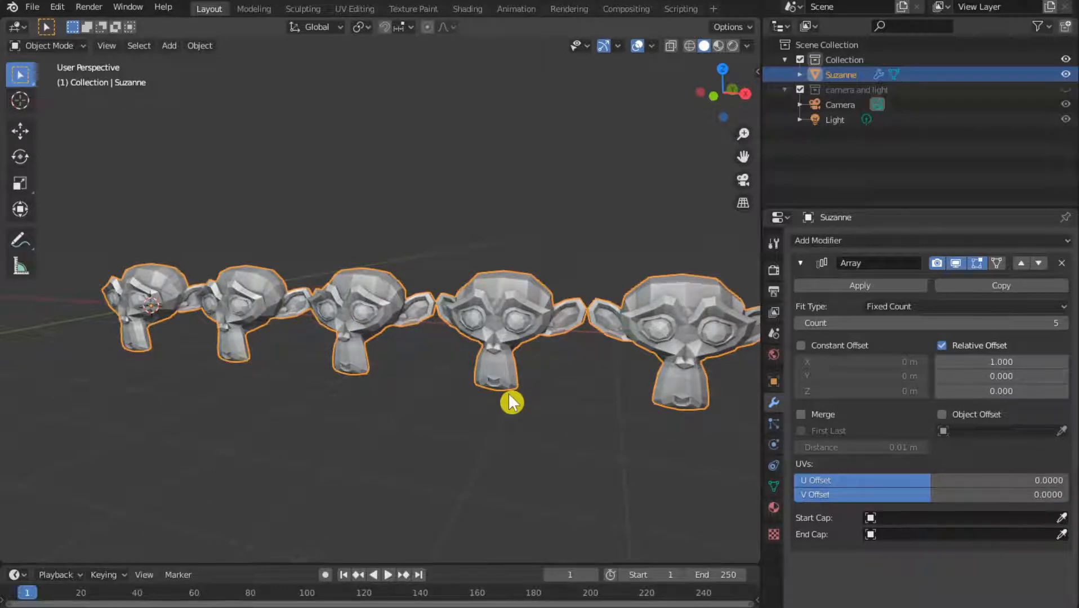
{"action": "mouse_move", "coordinate": [233, 366]}
{"action": "middle_mouse_down"}
{"action": "mouse_move", "coordinate": [330, 377]}
{"action": "mouse_move", "coordinate": [250, 362]}
{"action": "middle_mouse_up"}
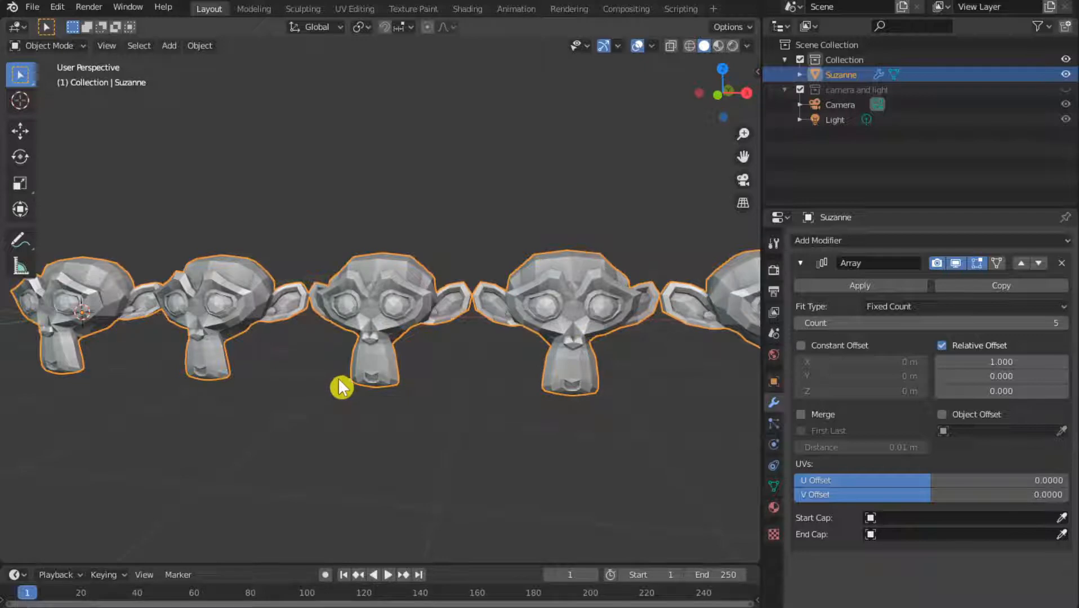
{"action": "mouse_move", "coordinate": [471, 409]}
{"action": "middle_mouse_down"}
{"action": "mouse_move", "coordinate": [443, 407]}
{"action": "mouse_move", "coordinate": [465, 418]}
{"action": "middle_mouse_up"}
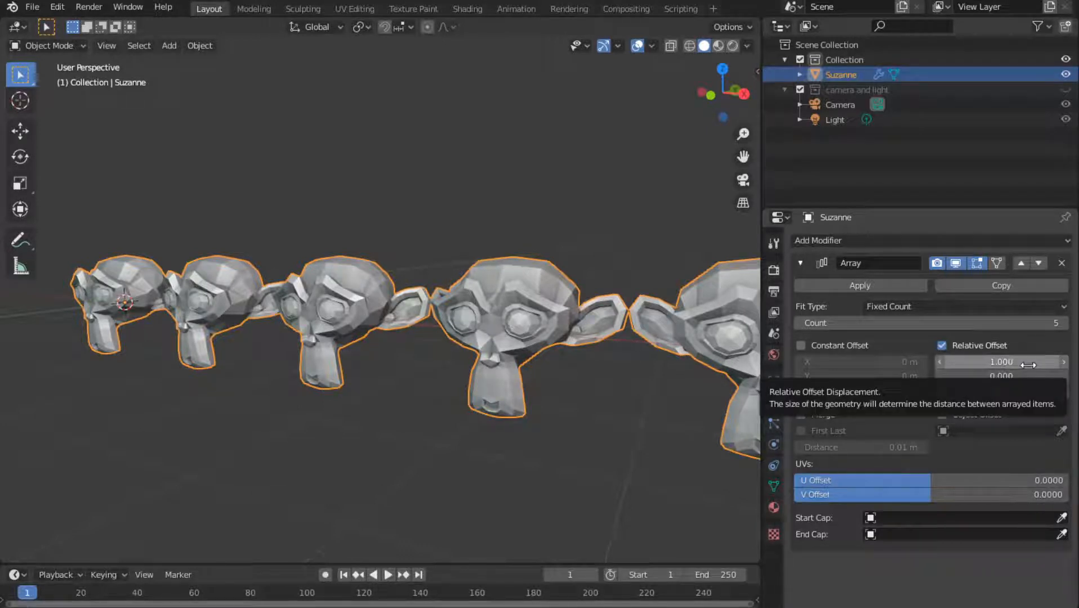
Examine closely the spot where the ears of neighbouring monkey heads in the array meet.
{"action": "double_click", "coordinate": [1028, 365]}
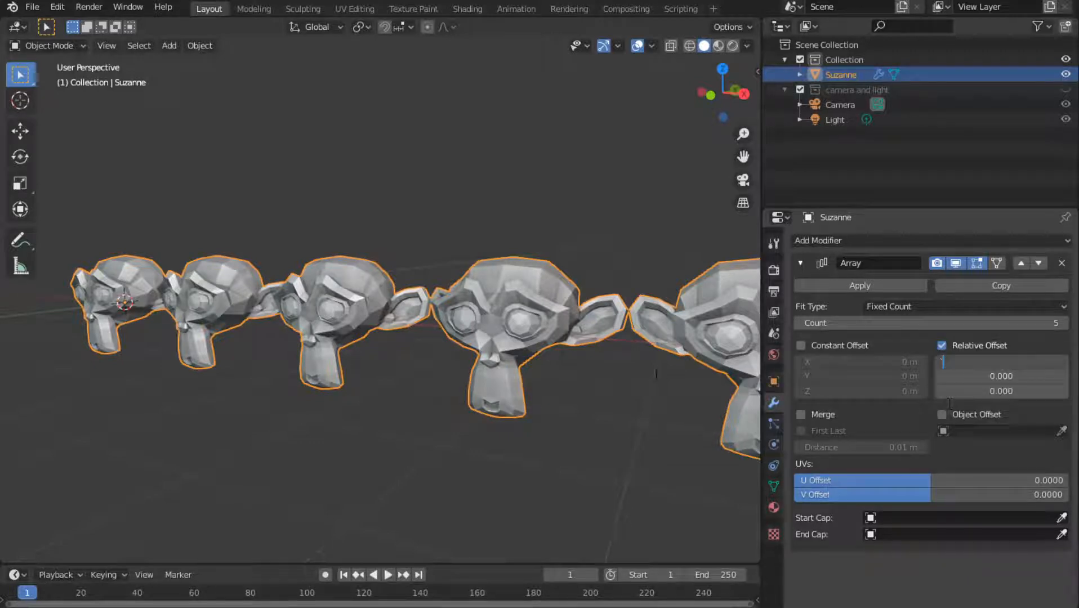
{"action": "left_click", "coordinate": [556, 412]}
{"action": "scroll", "coordinate": [573, 419], "scroll_direction": "up", "scroll_amount": 3}
{"action": "scroll", "coordinate": [595, 415], "scroll_direction": "down", "scroll_amount": 4}
{"action": "middle_click_drag", "start_coordinate": [594, 416], "coordinate": [486, 425], "text": "shift"}
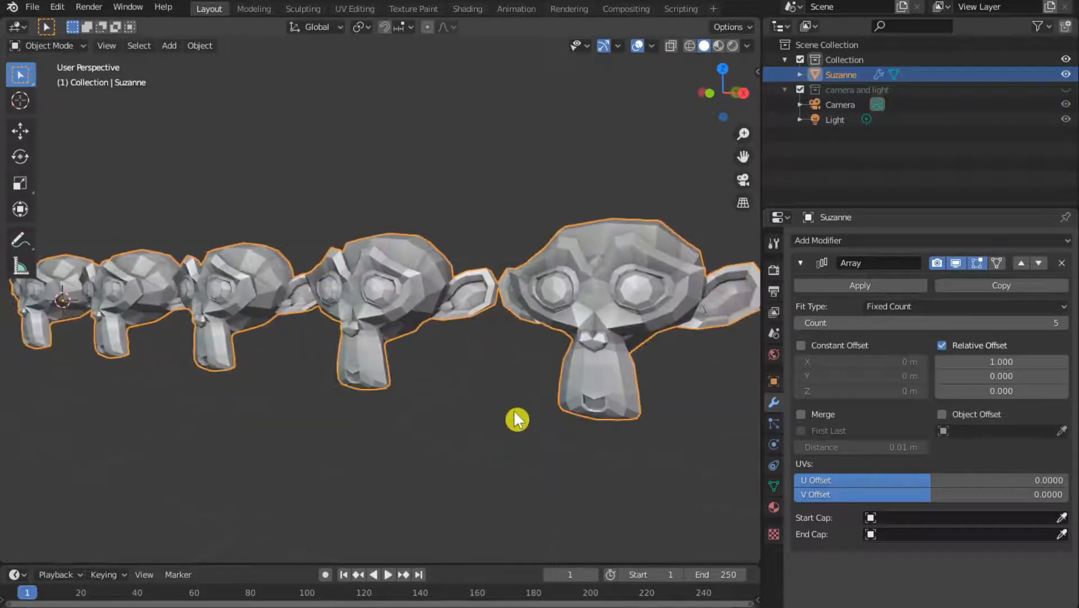
{"action": "scroll", "coordinate": [542, 368], "scroll_direction": "up", "scroll_amount": 4}
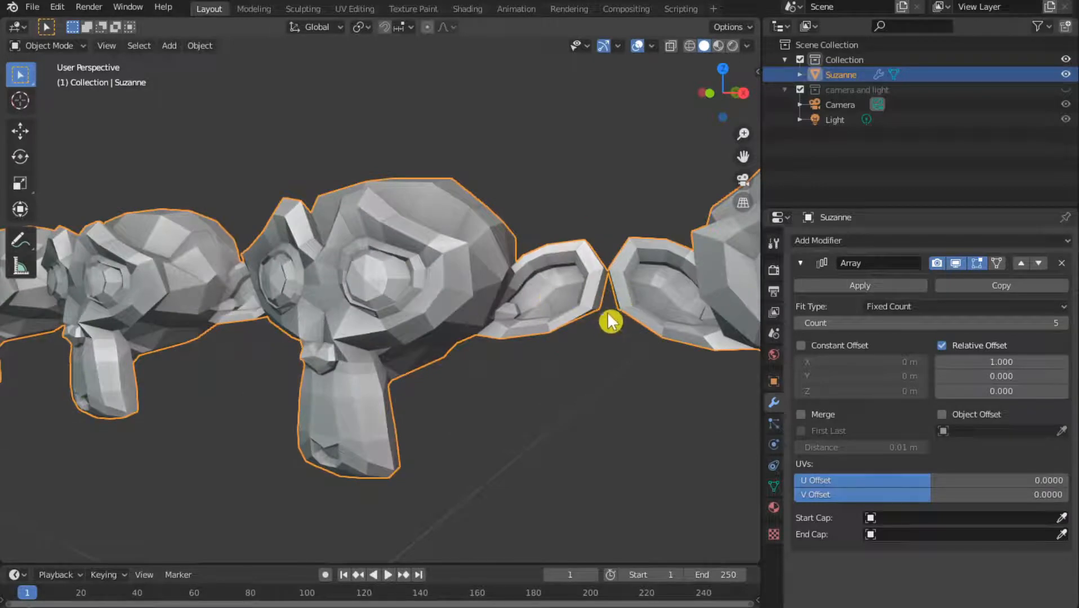
{"action": "mouse_move", "coordinate": [609, 321]}
{"action": "middle_mouse_down"}
{"action": "mouse_move", "coordinate": [587, 335]}
{"action": "mouse_move", "coordinate": [607, 334]}
{"action": "middle_mouse_up"}
{"action": "scroll", "coordinate": [642, 363], "scroll_direction": "up", "scroll_amount": 2}
{"action": "middle_click_drag", "start_coordinate": [681, 385], "coordinate": [552, 358], "text": "shift"}
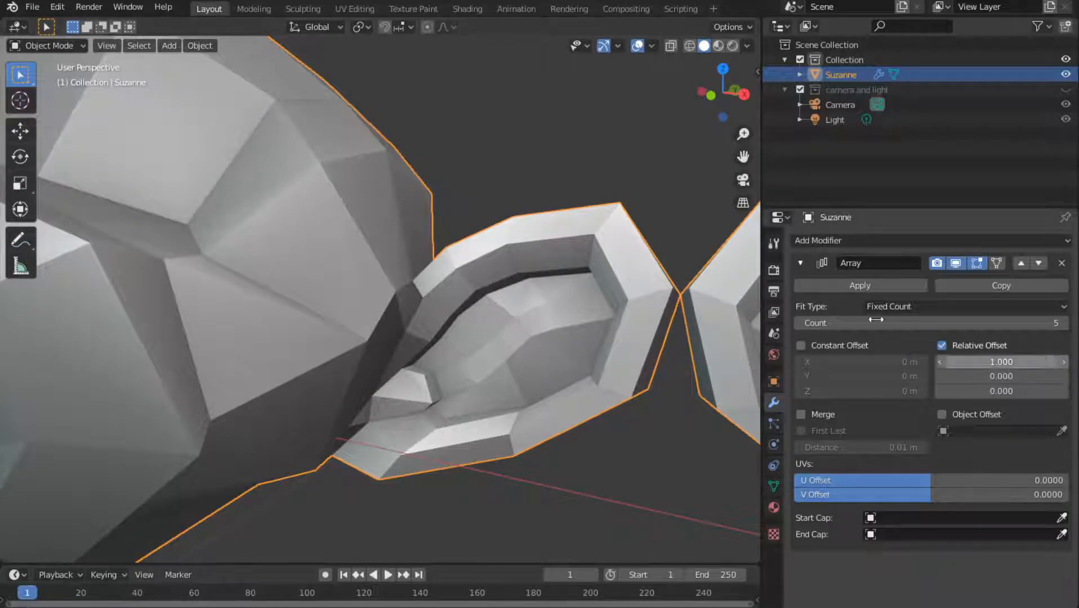
Set the Array modifier's relative X offset to 2 to space the monkey heads farther apart.
{"action": "left_click", "coordinate": [1005, 362]}
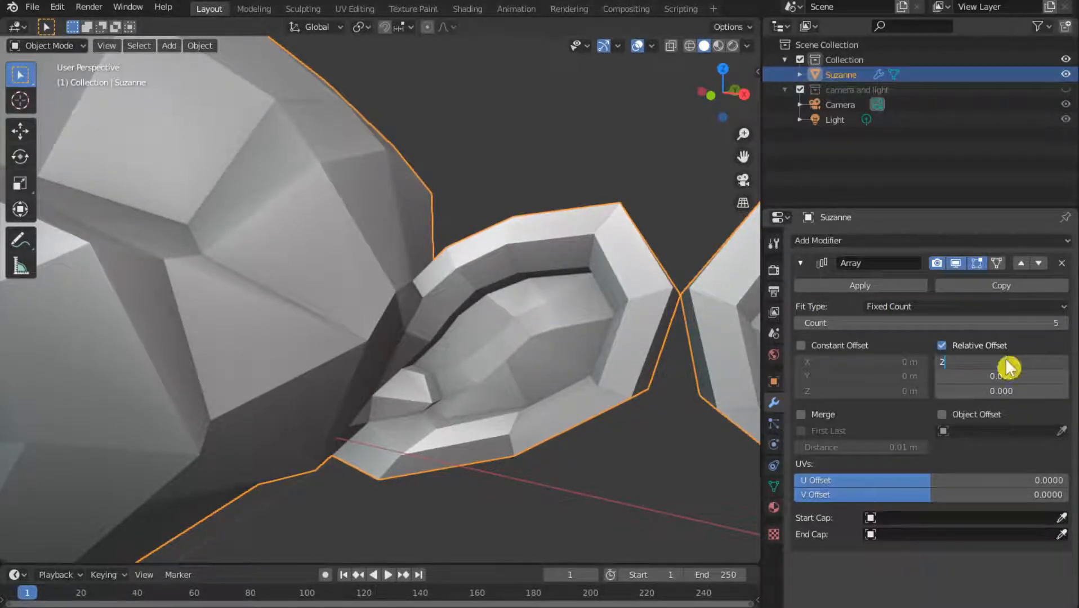
{"action": "key", "text": "Return"}
{"action": "scroll", "coordinate": [638, 409], "scroll_direction": "down", "scroll_amount": 8}
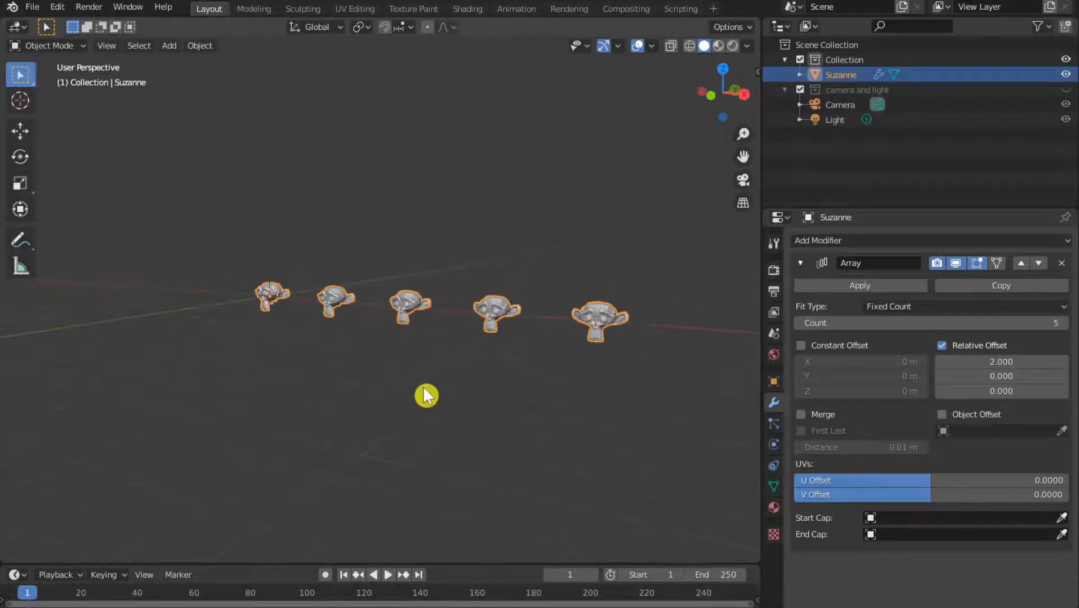
{"action": "scroll", "coordinate": [571, 383], "scroll_direction": "up", "scroll_amount": 6}
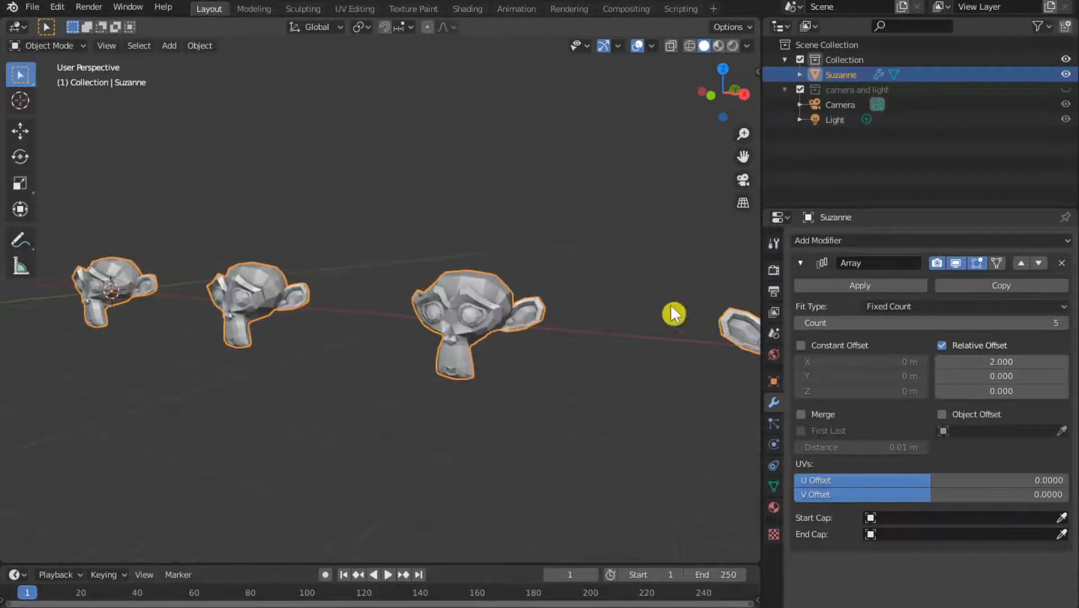
Set the Array modifier's relative X offset to 1.1 for a small gap between the monkey heads.
{"action": "left_click", "coordinate": [1015, 363]}
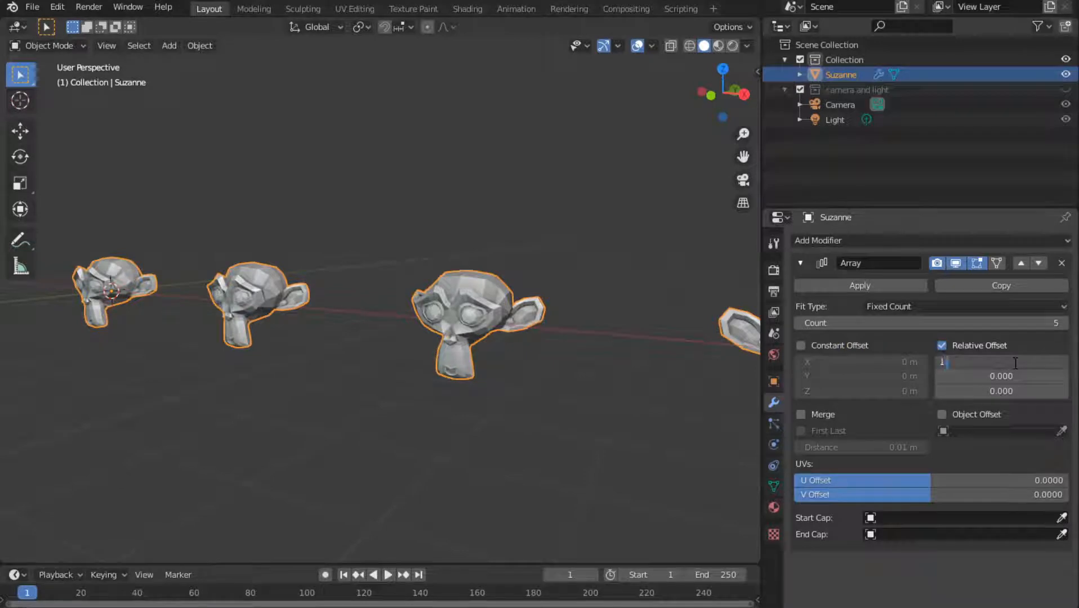
{"action": "type", "text": "1.1"}
{"action": "key", "text": "Return"}
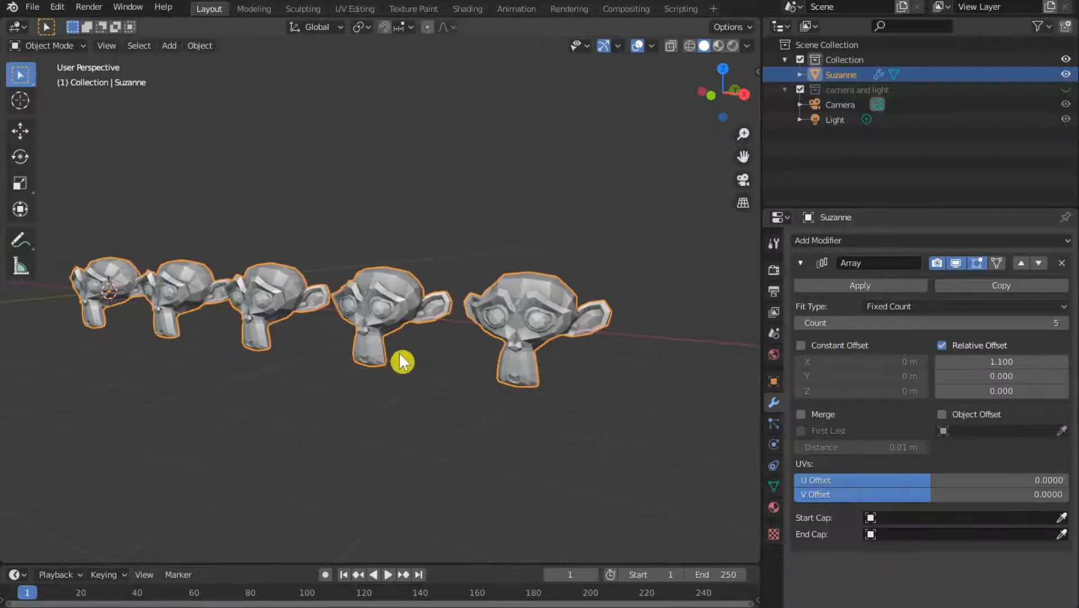
{"action": "middle_click_drag", "start_coordinate": [401, 360], "coordinate": [427, 369]}
{"action": "scroll", "coordinate": [587, 361], "scroll_direction": "up", "scroll_amount": 7}
{"action": "middle_click_drag", "start_coordinate": [587, 361], "coordinate": [563, 383]}
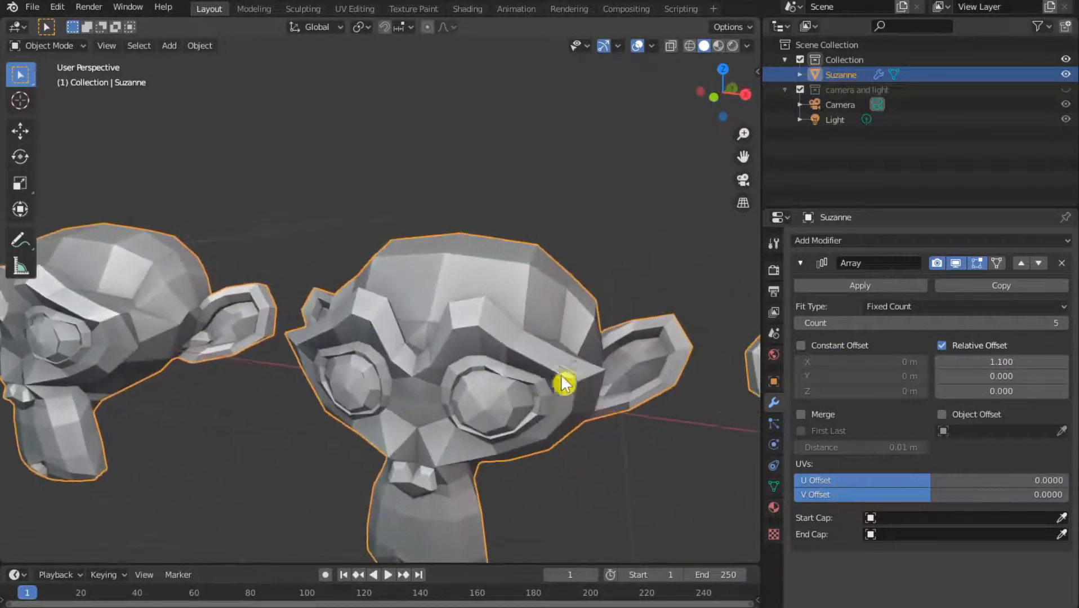
{"action": "middle_click_drag", "start_coordinate": [715, 390], "coordinate": [535, 358], "text": "shift"}
{"action": "scroll", "coordinate": [563, 394], "scroll_direction": "down", "scroll_amount": 4}
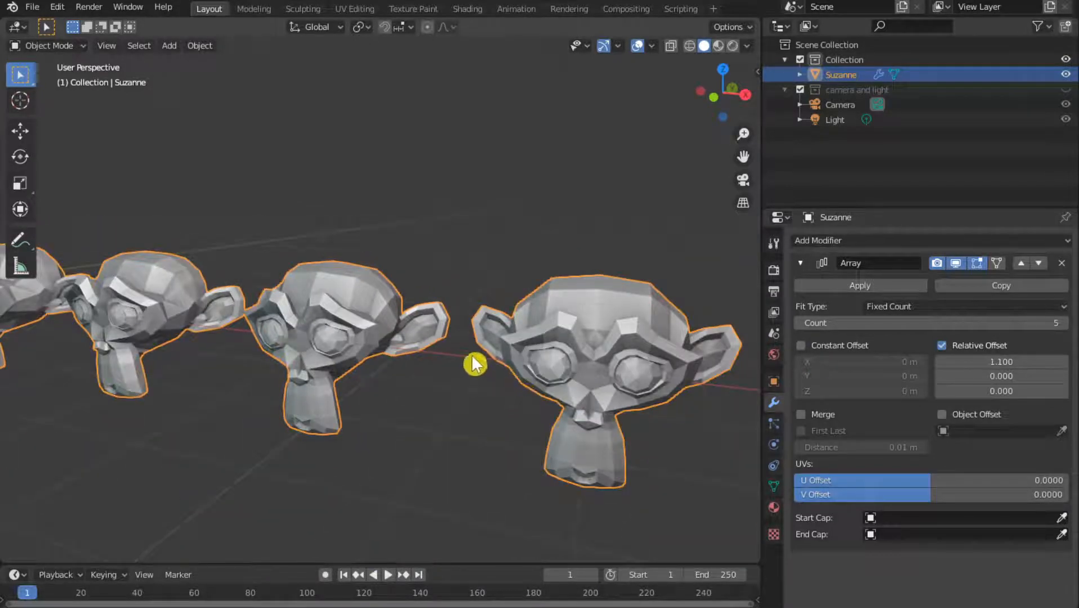
{"action": "middle_click_drag", "start_coordinate": [385, 388], "coordinate": [412, 389]}
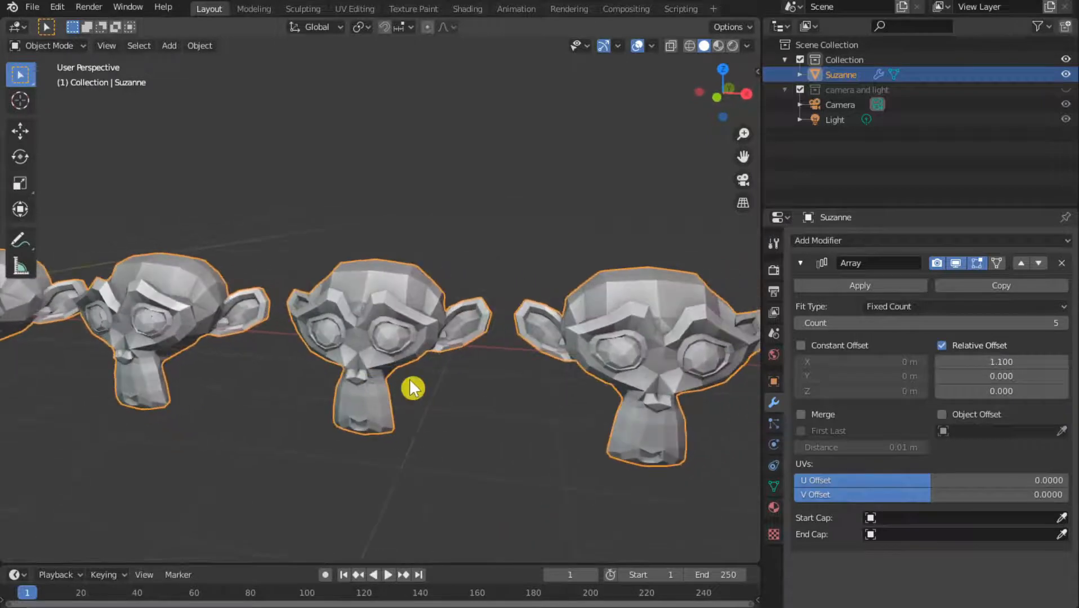
Line the copies up along Y by setting the relative Y offset to 1.1 and the X offset to 0.
{"action": "left_click", "coordinate": [1013, 362]}
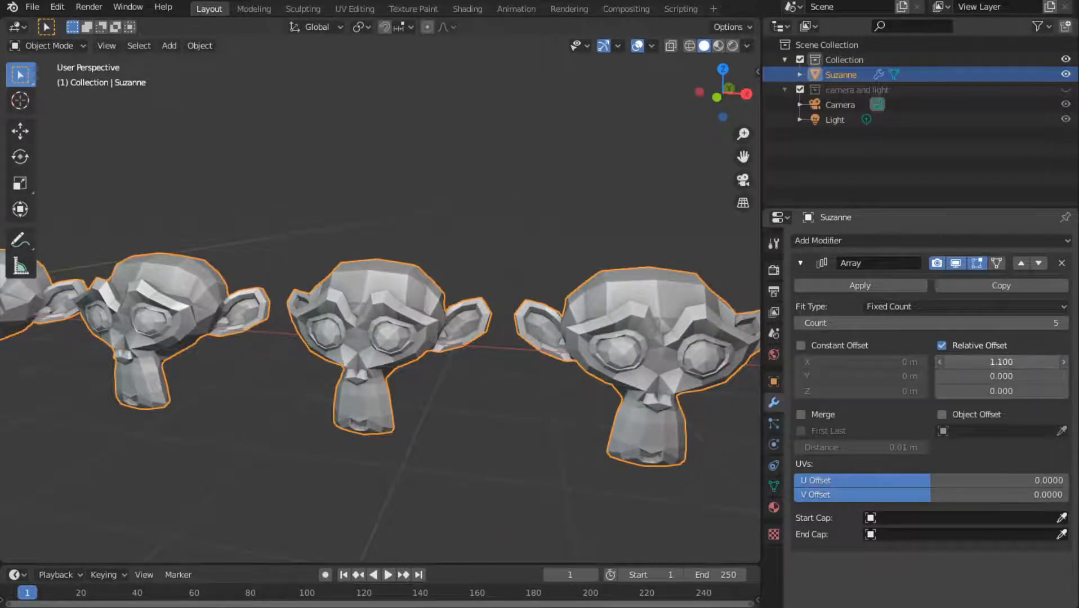
{"action": "key", "text": "Return"}
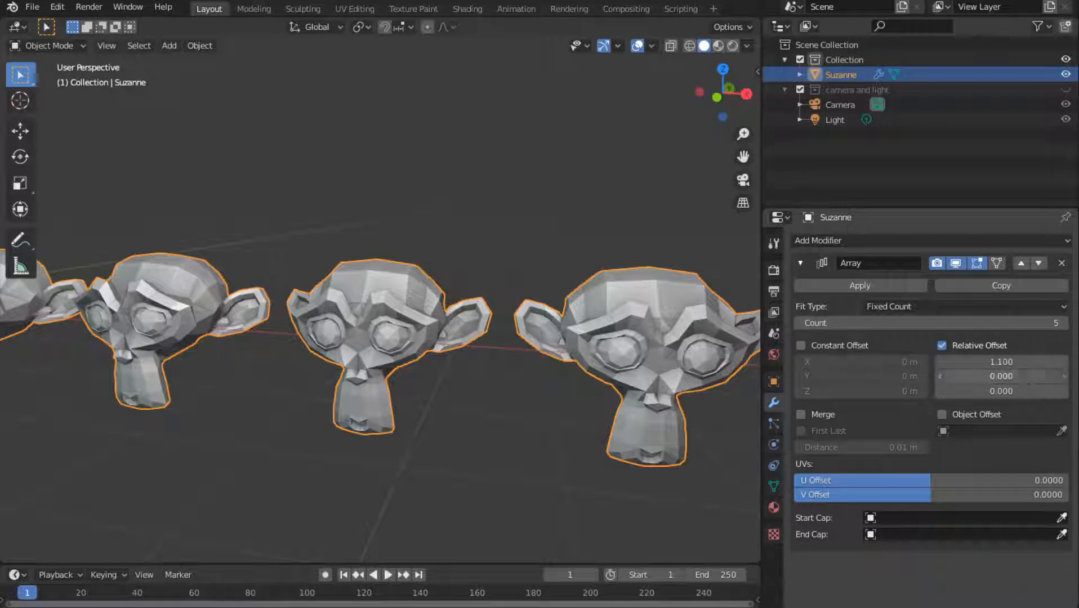
{"action": "left_click", "coordinate": [1028, 374]}
{"action": "type", "text": "1.1"}
{"action": "key", "text": "Return"}
{"action": "left_click", "coordinate": [1026, 362]}
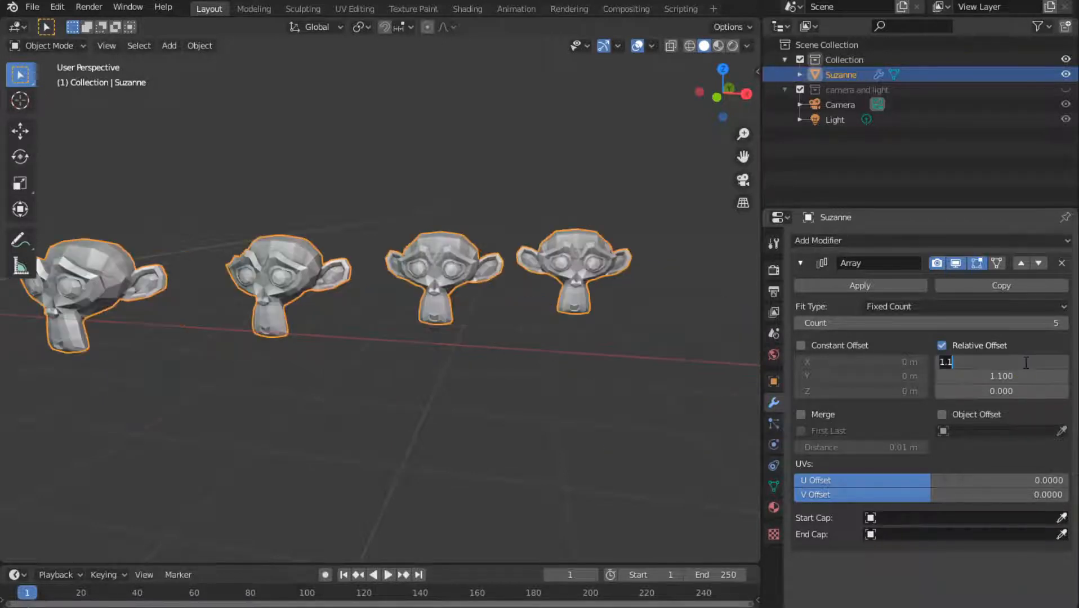
{"action": "type", "text": "0"}
{"action": "key", "text": "Return"}
{"action": "middle_click_drag", "start_coordinate": [270, 311], "coordinate": [214, 316]}
{"action": "scroll", "coordinate": [214, 317], "scroll_direction": "up", "scroll_amount": 2}
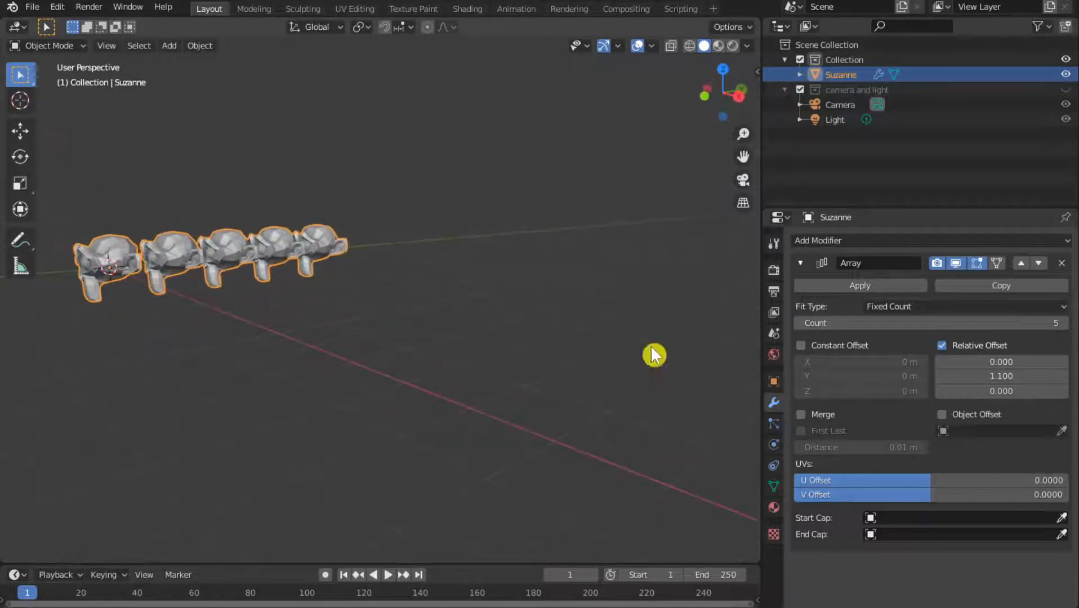
Stack the copies vertically by setting the relative Z offset to 1.1 and the Y offset to 0.
{"action": "left_click", "coordinate": [1041, 392]}
{"action": "key", "text": "Return"}
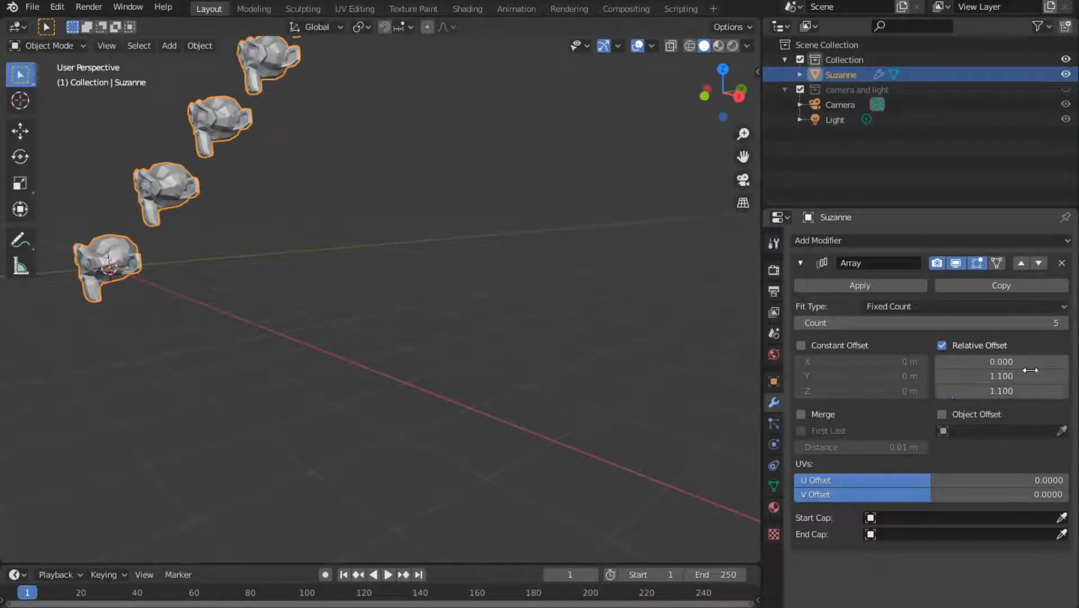
{"action": "left_click", "coordinate": [1031, 376]}
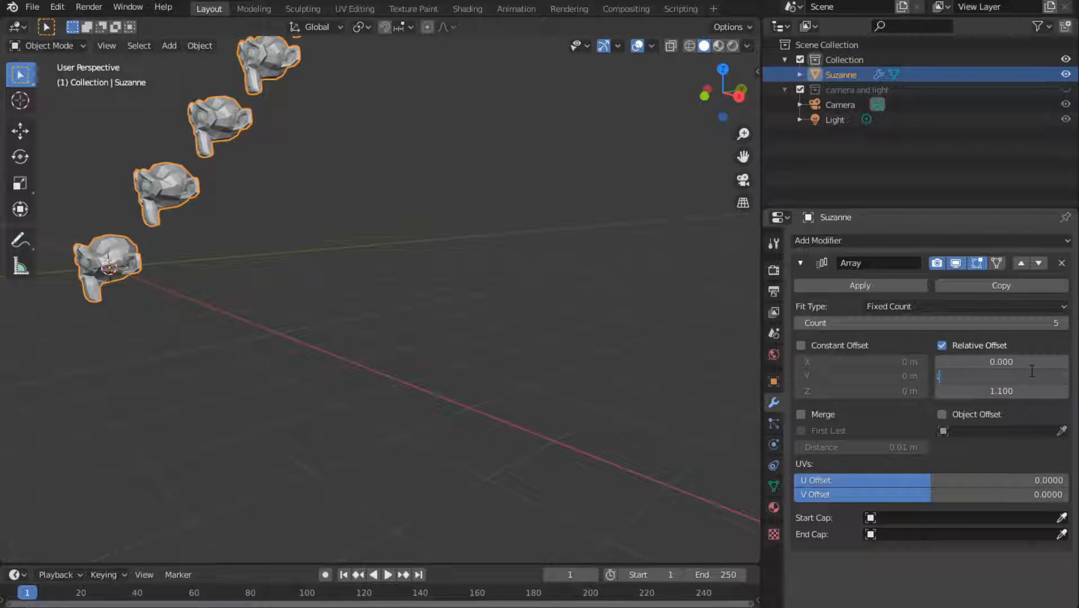
{"action": "key", "text": "Return"}
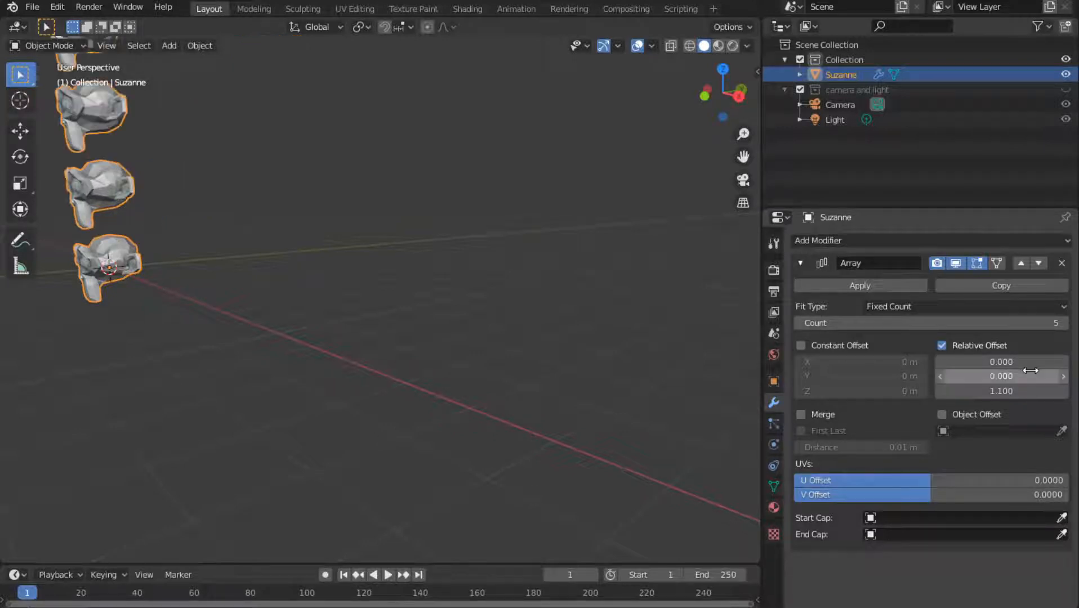
{"action": "scroll", "coordinate": [219, 317], "scroll_direction": "down", "scroll_amount": 3}
{"action": "middle_click_drag", "start_coordinate": [257, 301], "coordinate": [402, 424], "text": "shift"}
{"action": "scroll", "coordinate": [403, 424], "scroll_direction": "up", "scroll_amount": 3}
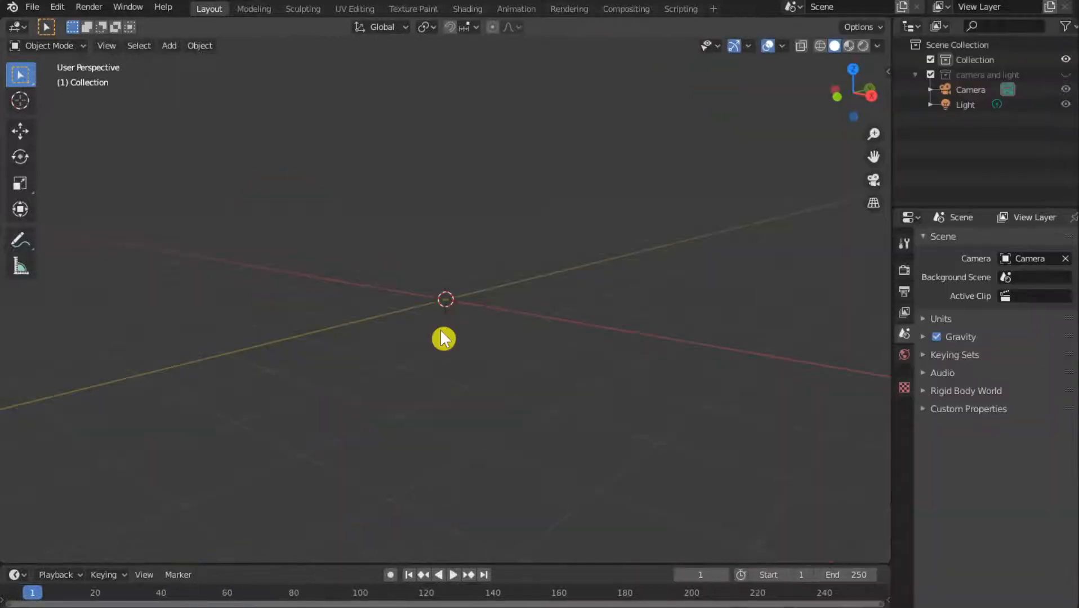
Add a cube mesh at the origin of the empty scene.
{"action": "key", "text": "shift+a"}
{"action": "mouse_move", "coordinate": [403, 320]}
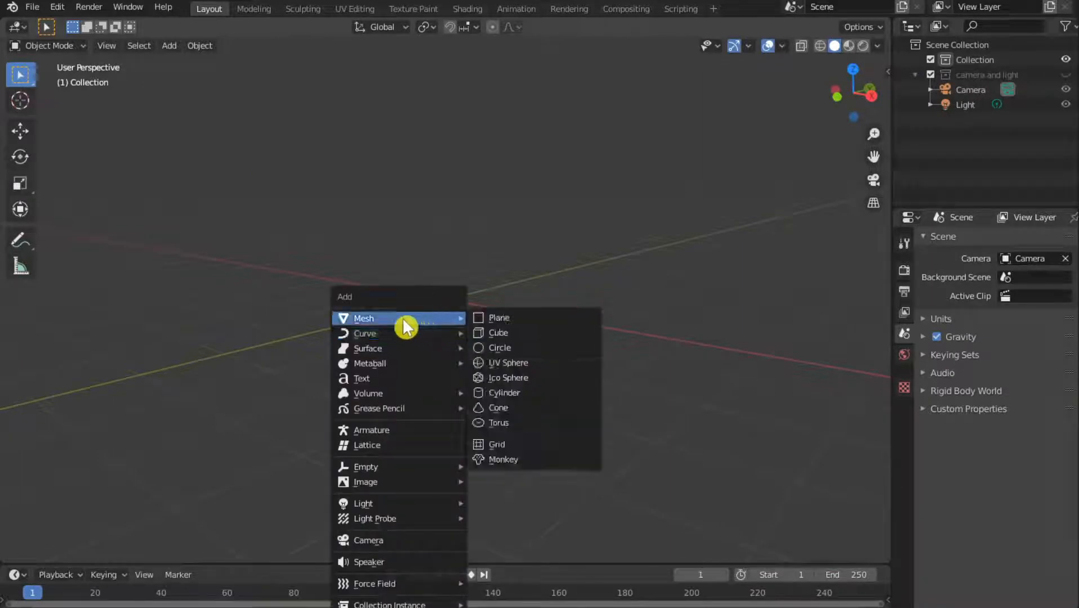
{"action": "left_click", "coordinate": [539, 341]}
{"action": "middle_click_drag", "start_coordinate": [580, 370], "coordinate": [496, 314]}
{"action": "scroll", "coordinate": [542, 383], "scroll_direction": "up", "scroll_amount": 2}
{"action": "scroll", "coordinate": [498, 321], "scroll_direction": "up", "scroll_amount": 3}
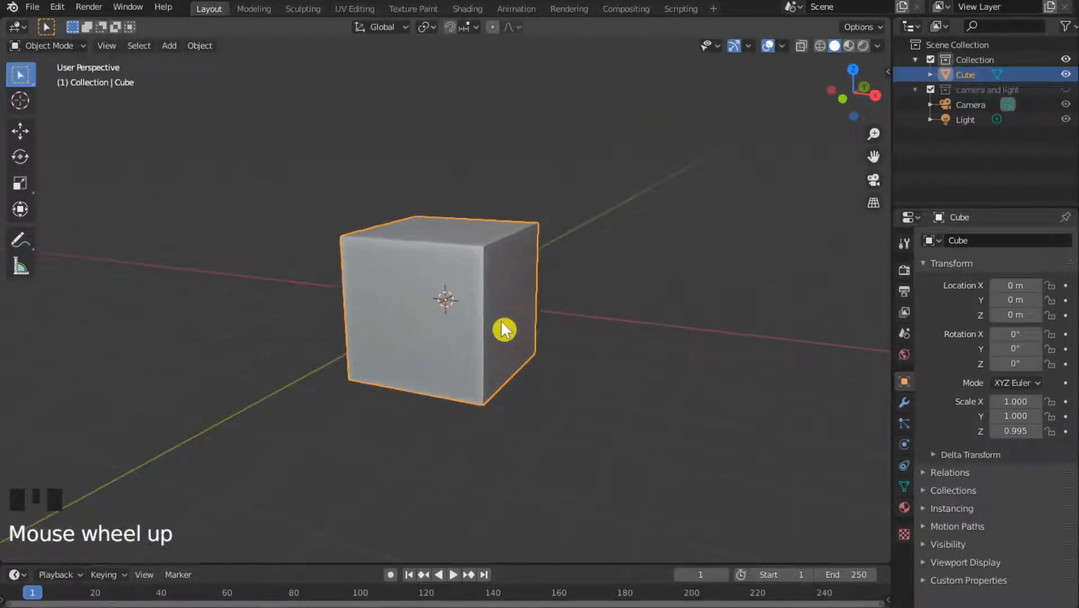
{"action": "scroll", "coordinate": [515, 338], "scroll_direction": "down", "scroll_amount": 2}
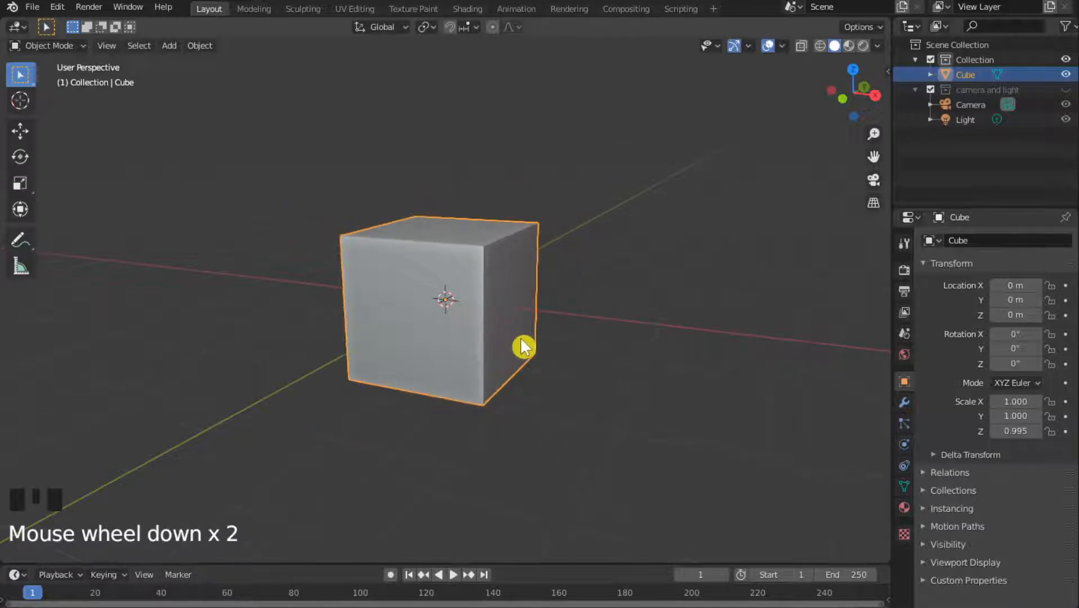
Flatten the cube into a thin slab by scaling it along Z to about 0.205.
{"action": "scroll", "coordinate": [520, 338], "scroll_direction": "up", "scroll_amount": 1}
{"action": "key", "text": "s"}
{"action": "key", "text": "z"}
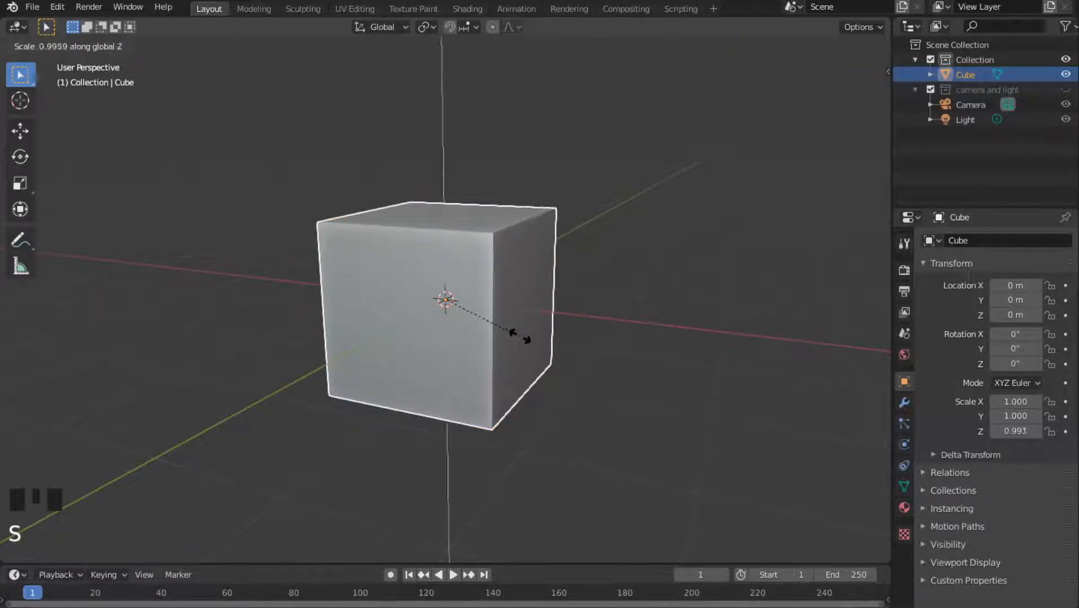
{"action": "left_click", "coordinate": [470, 298]}
{"action": "middle_click_drag", "start_coordinate": [559, 321], "coordinate": [514, 325]}
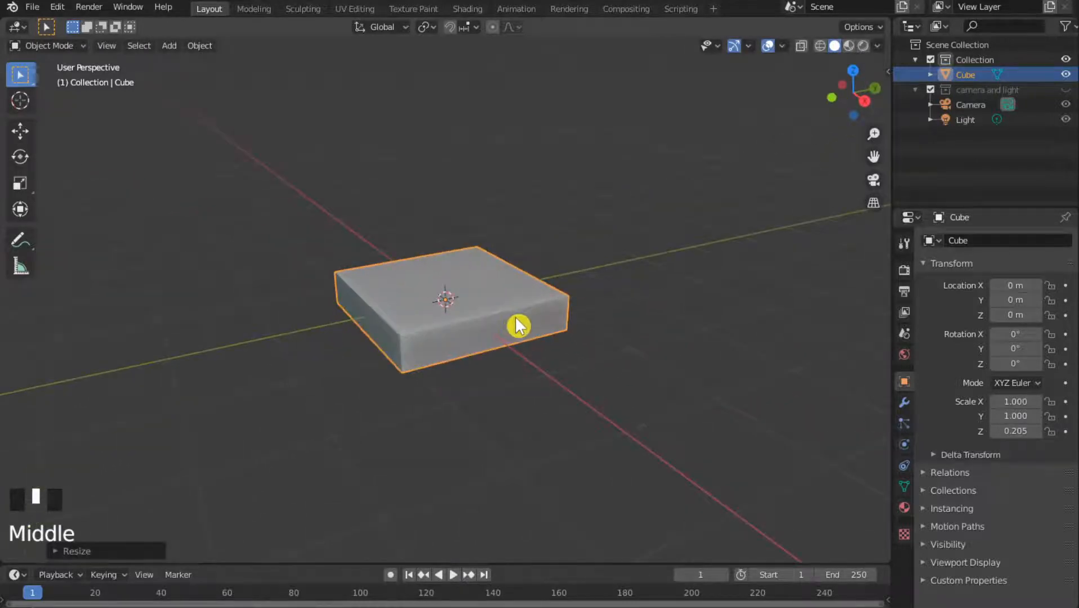
{"action": "scroll", "coordinate": [522, 324], "scroll_direction": "down", "scroll_amount": 4}
{"action": "middle_click", "coordinate": [509, 324]}
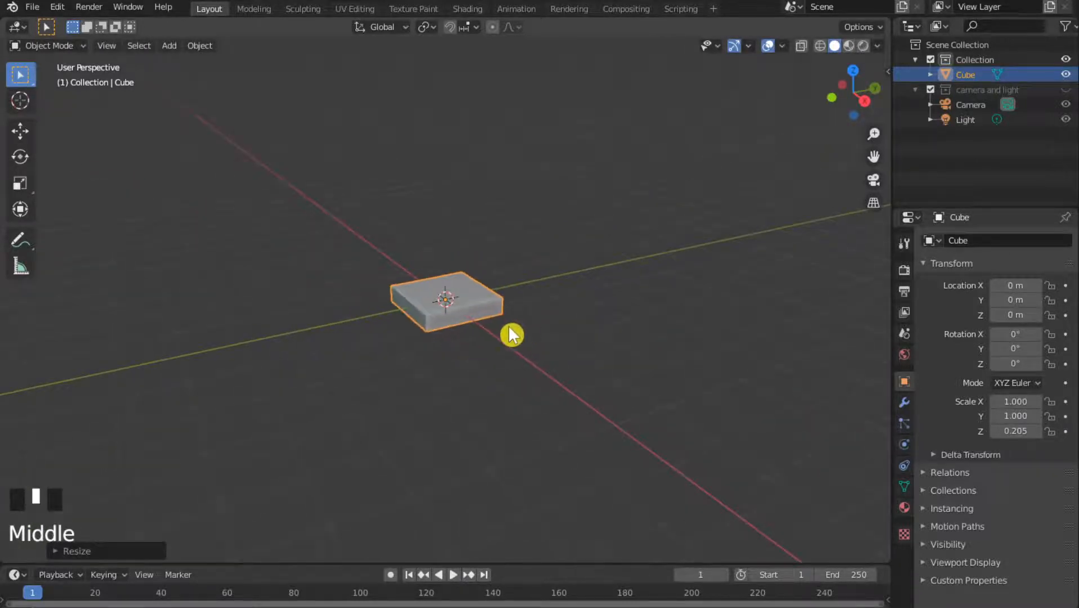
Stretch the slab along the global Y axis to a scale of about 5.695.
{"action": "key", "text": "s"}
{"action": "key", "text": "y"}
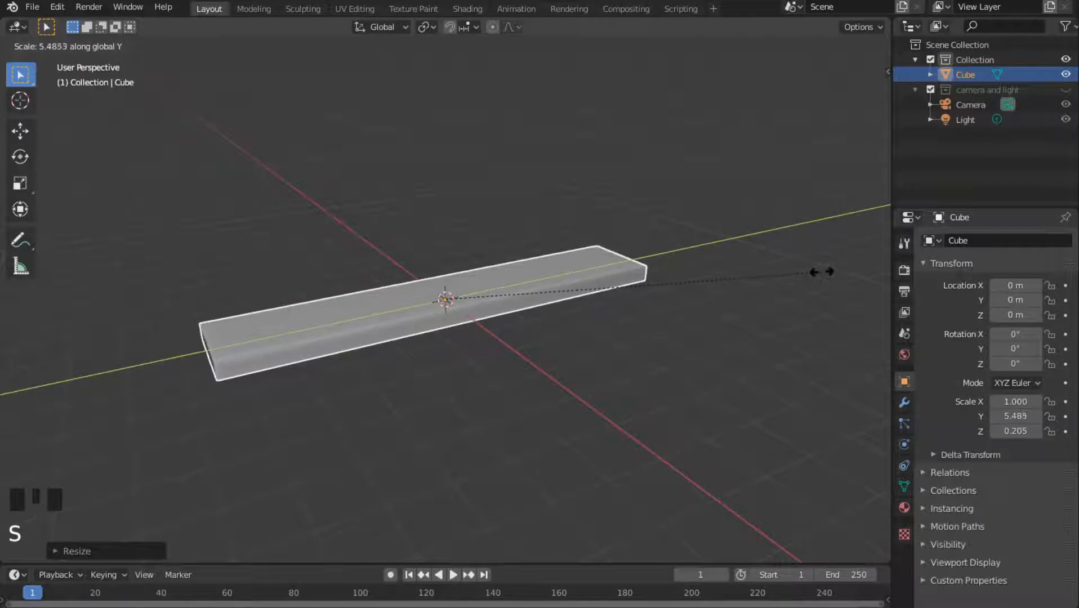
{"action": "left_click", "coordinate": [838, 278]}
{"action": "middle_click_drag", "start_coordinate": [838, 278], "coordinate": [712, 360]}
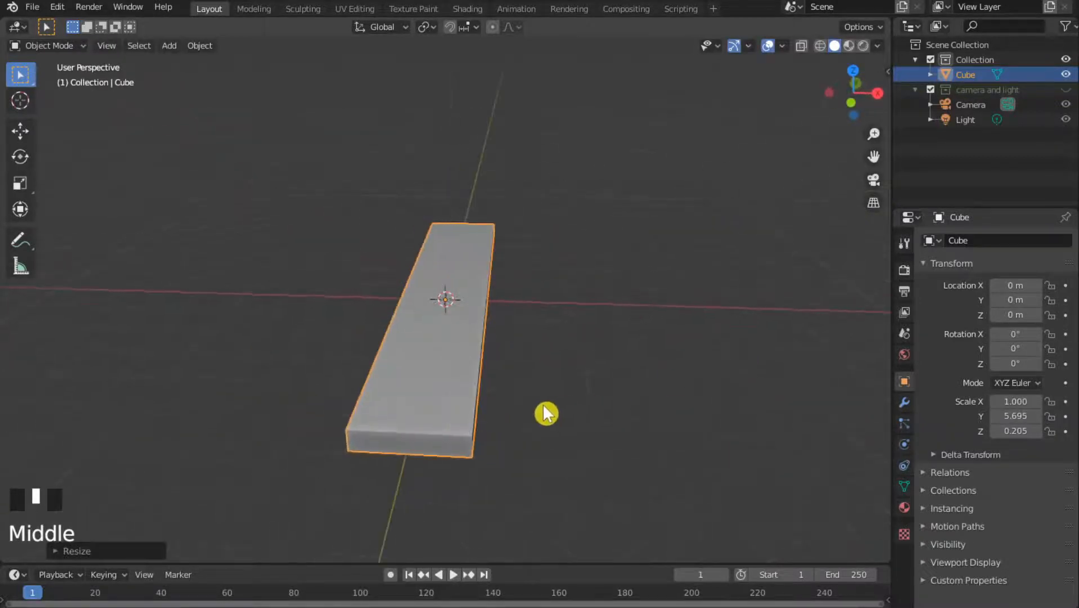
Narrow the slab along the global X axis to a scale of about 0.628, forming a plank.
{"action": "key", "text": "s"}
{"action": "key", "text": "x"}
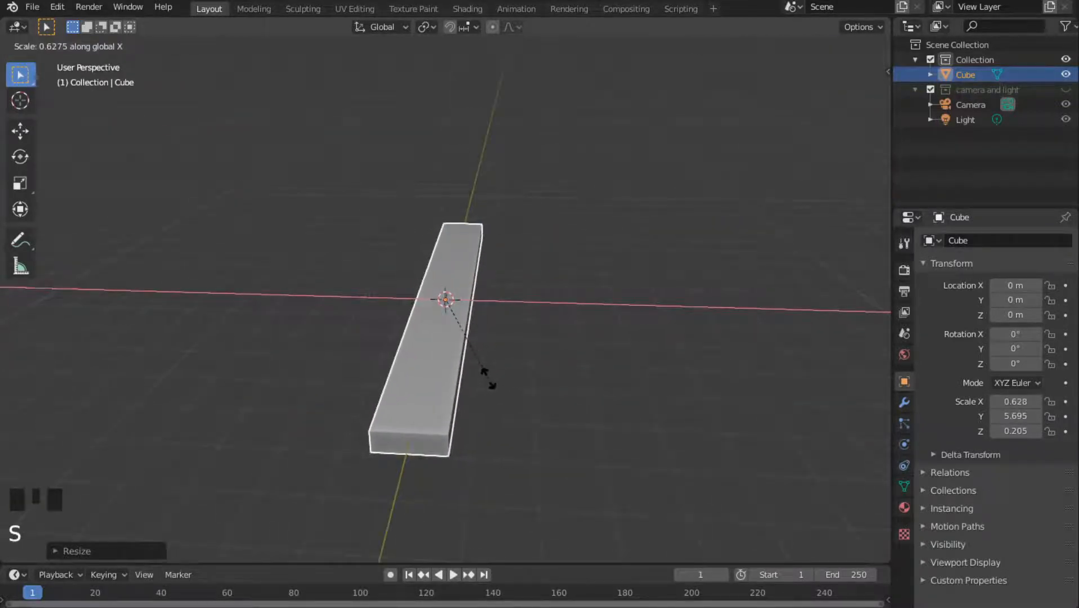
{"action": "left_click", "coordinate": [489, 378]}
{"action": "middle_click_drag", "start_coordinate": [488, 378], "coordinate": [575, 409]}
{"action": "scroll", "coordinate": [576, 408], "scroll_direction": "down", "scroll_amount": 2}
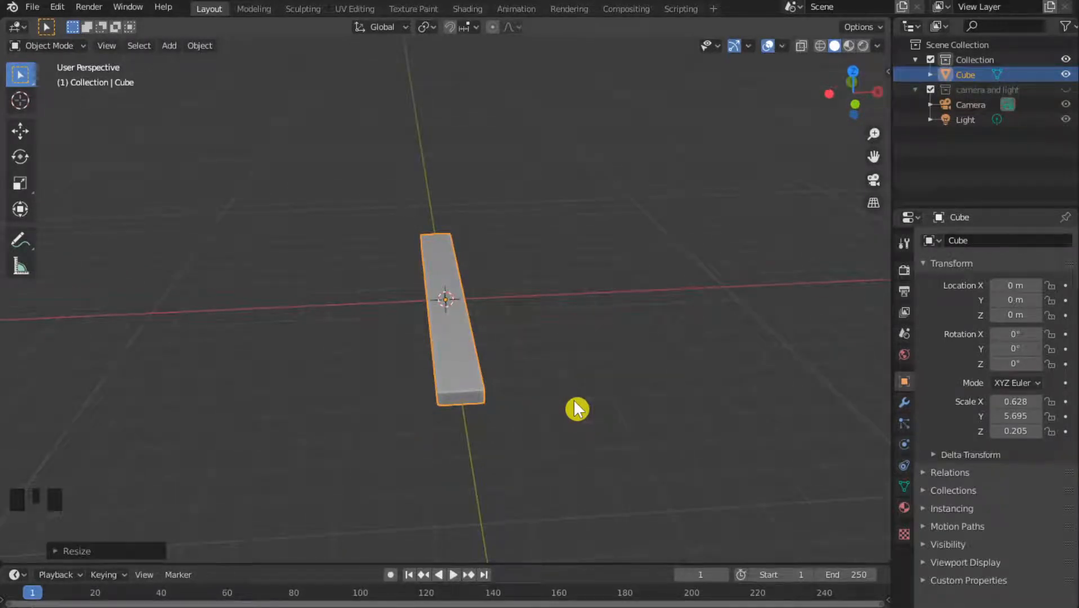
{"action": "middle_click_drag", "start_coordinate": [528, 332], "coordinate": [455, 334]}
{"action": "scroll", "coordinate": [354, 307], "scroll_direction": "up", "scroll_amount": 2}
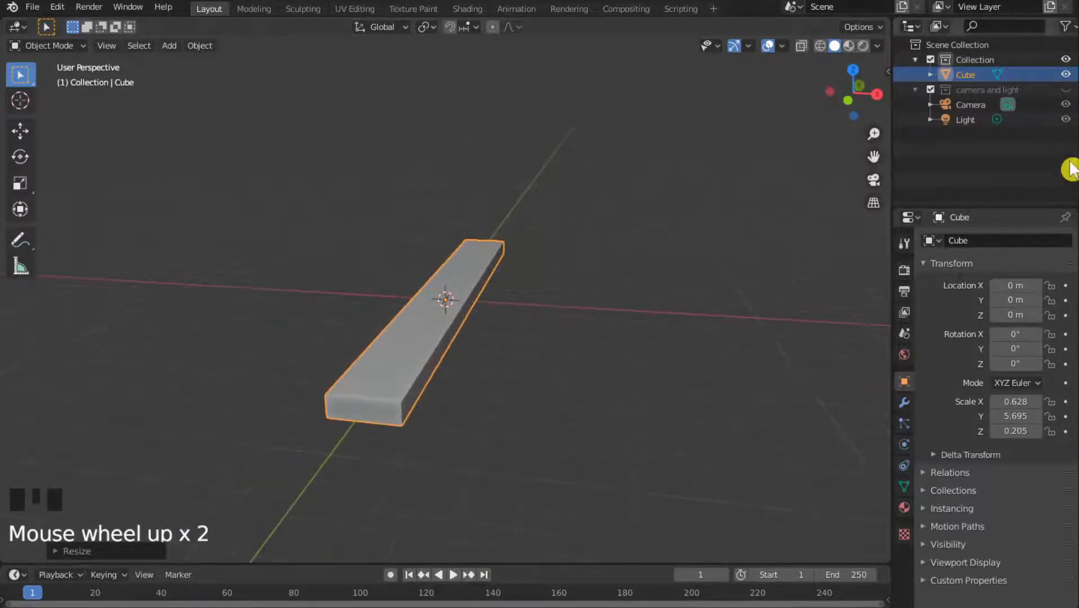
Add an Array modifier to the plank and set its count to 5.
{"action": "left_click", "coordinate": [904, 402]}
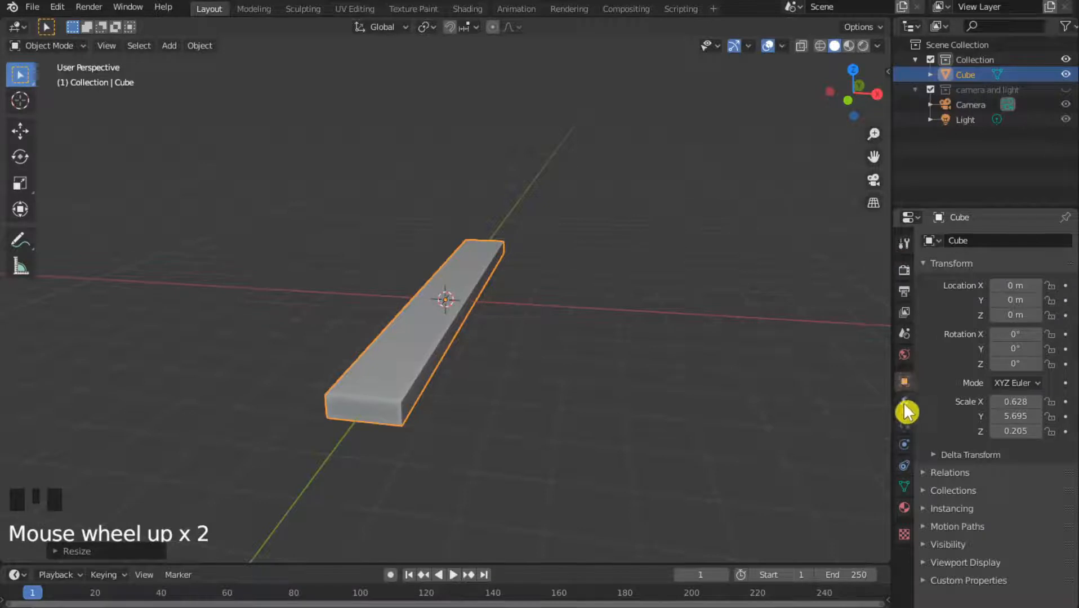
{"action": "left_click", "coordinate": [989, 244]}
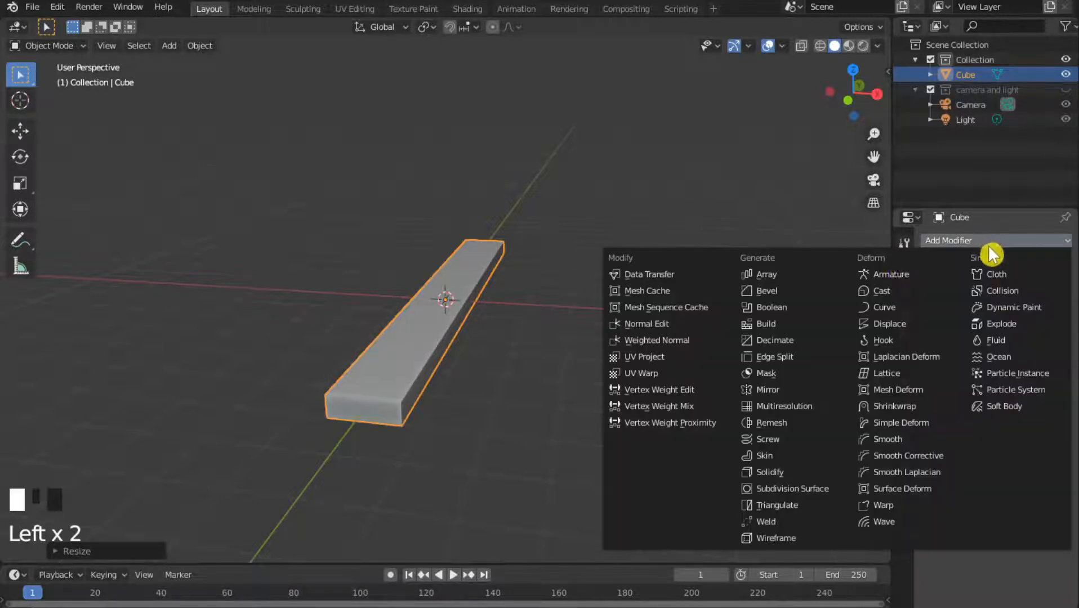
{"action": "left_click", "coordinate": [776, 276]}
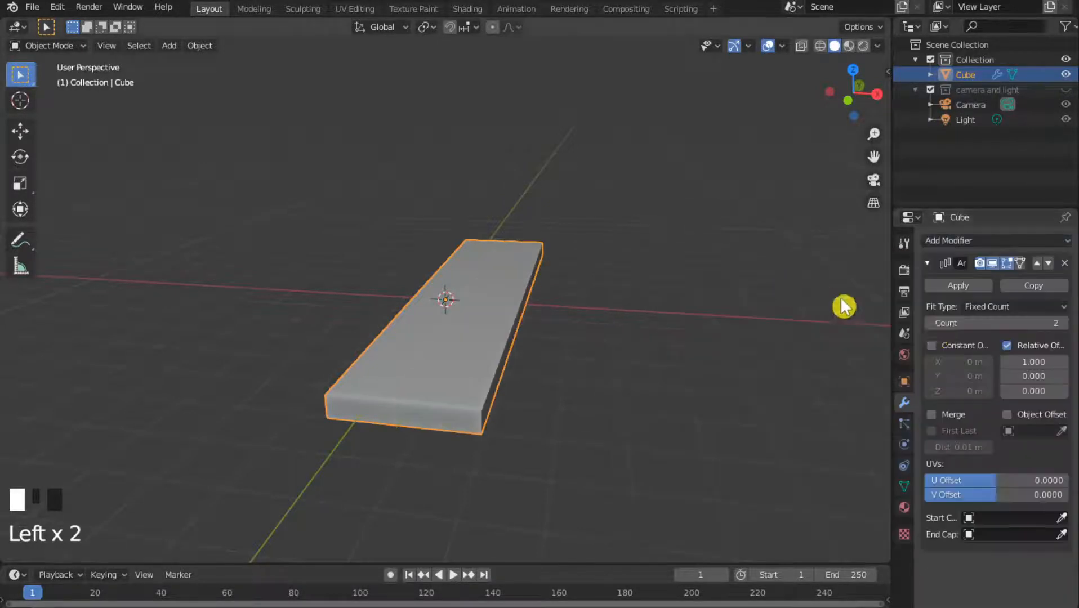
{"action": "left_click", "coordinate": [1052, 323]}
{"action": "type", "text": "5"}
{"action": "key", "text": "Return"}
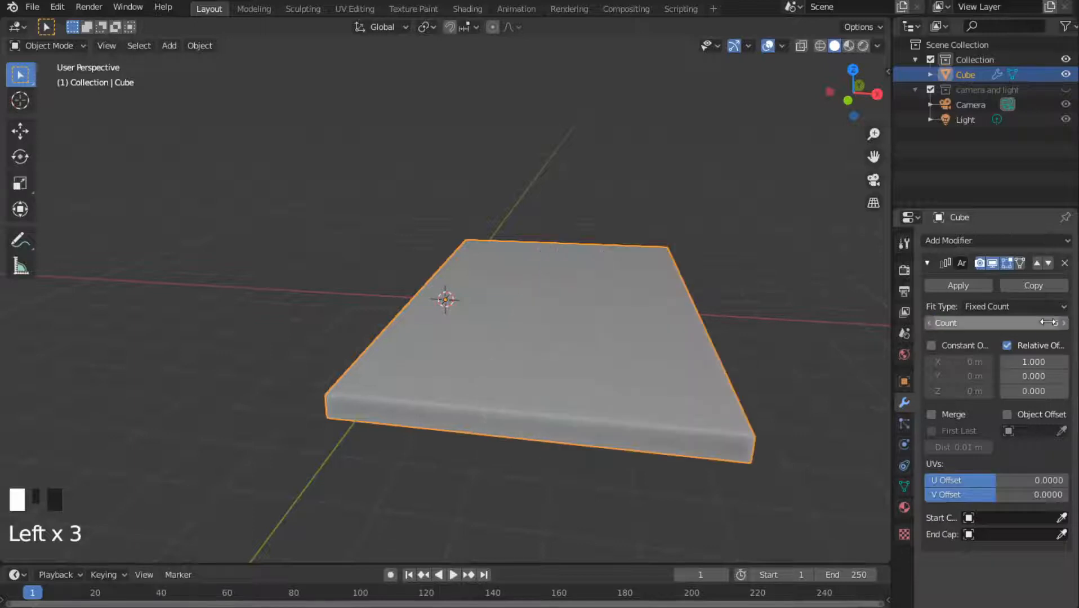
{"action": "scroll", "coordinate": [1058, 421], "scroll_direction": "up", "scroll_amount": 1}
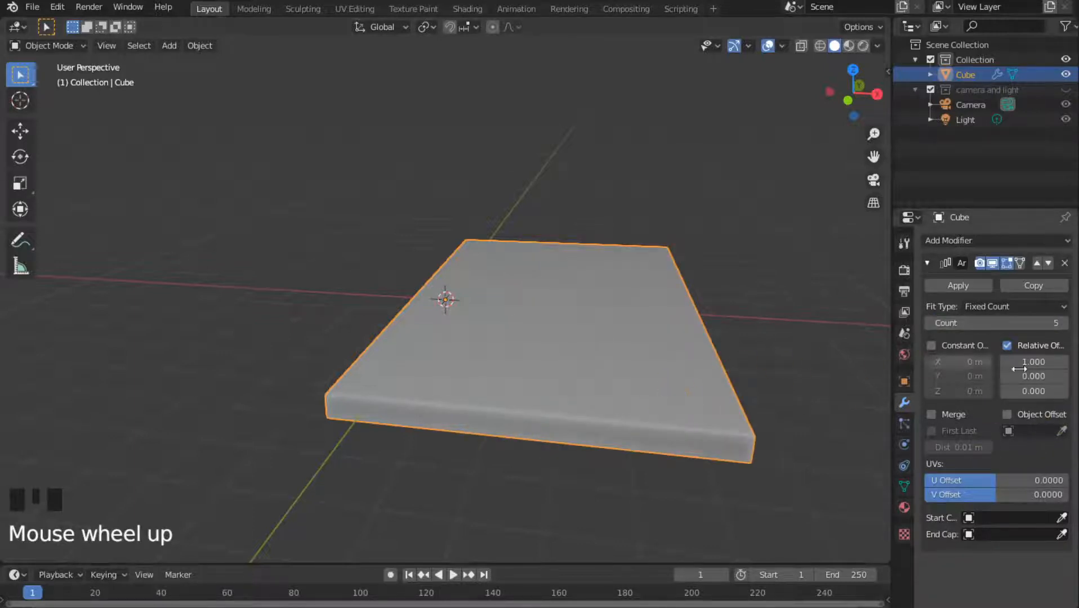
Space the planks apart by trying a relative X offset of 1.5 and settling on 2.
{"action": "left_click", "coordinate": [1052, 362]}
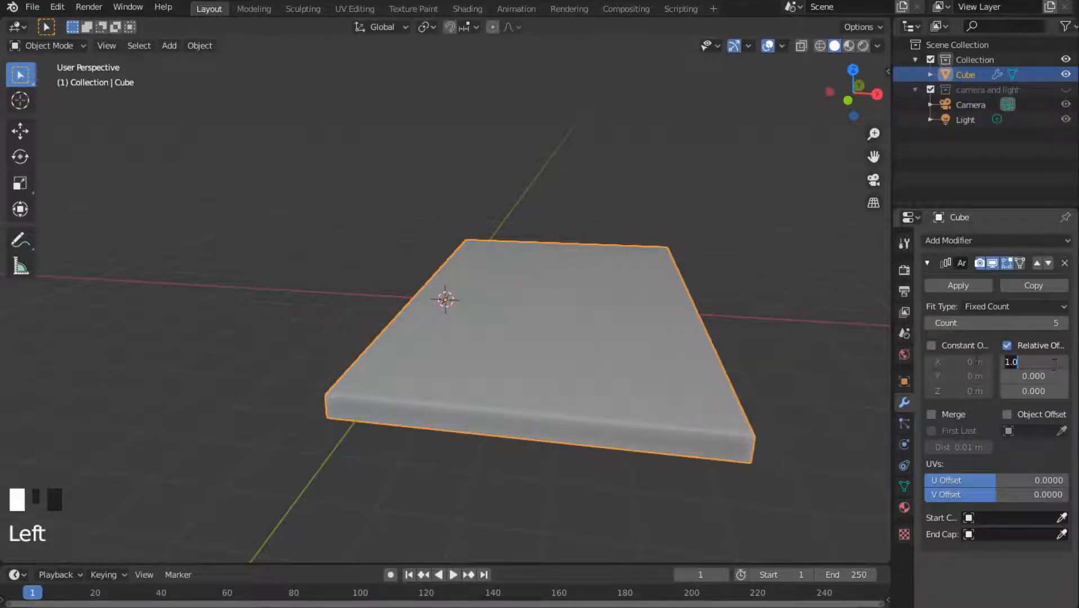
{"action": "type", "text": "1"}
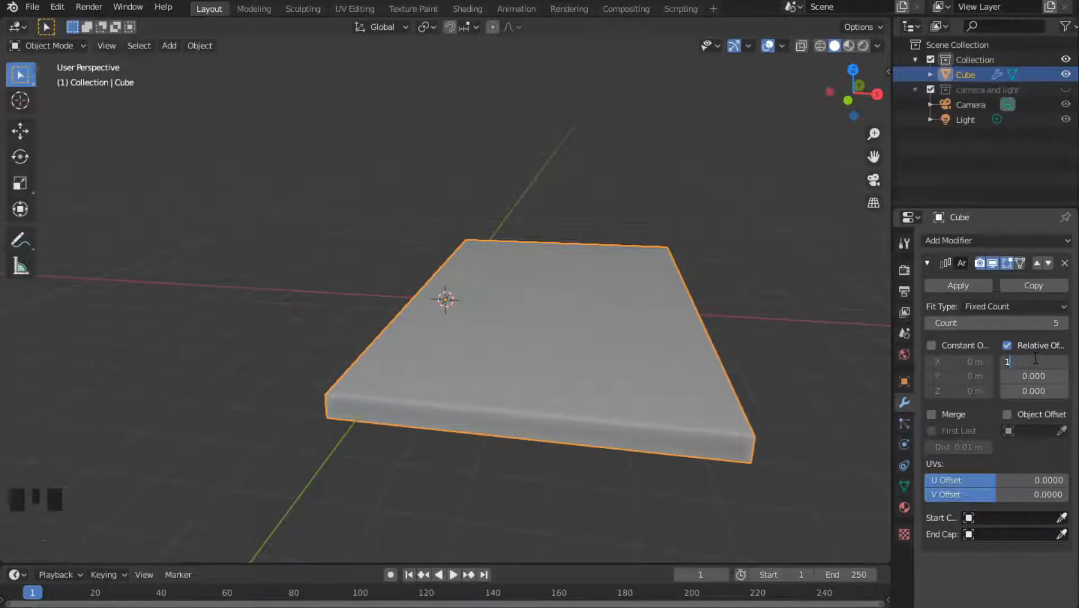
{"action": "key", "text": "Return"}
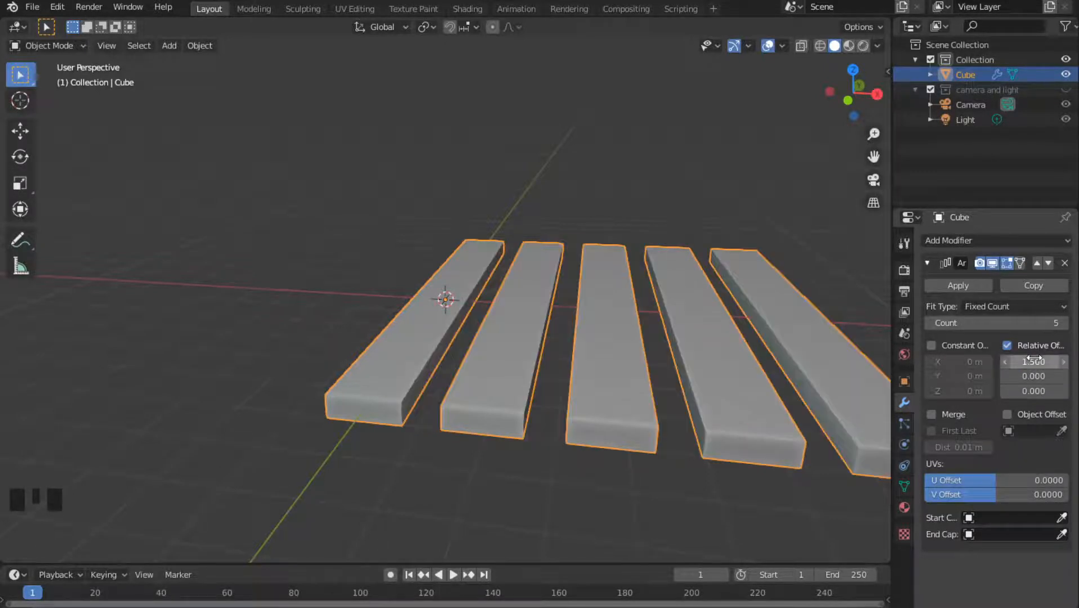
{"action": "left_click", "coordinate": [1033, 361]}
{"action": "key", "text": "Return"}
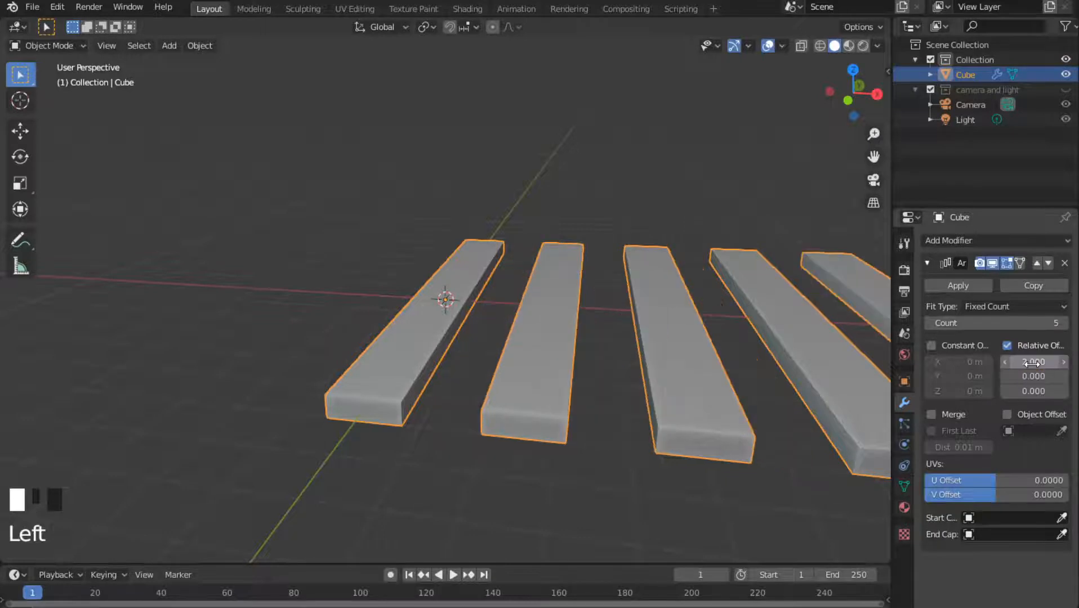
Lengthen the arrayed planks slightly by scaling them along the global Y axis, and deselect them.
{"action": "scroll", "coordinate": [722, 453], "scroll_direction": "down", "scroll_amount": 3}
{"action": "middle_click_drag", "start_coordinate": [722, 453], "coordinate": [598, 439]}
{"action": "scroll", "coordinate": [621, 448], "scroll_direction": "up", "scroll_amount": 2}
{"action": "key", "text": "s"}
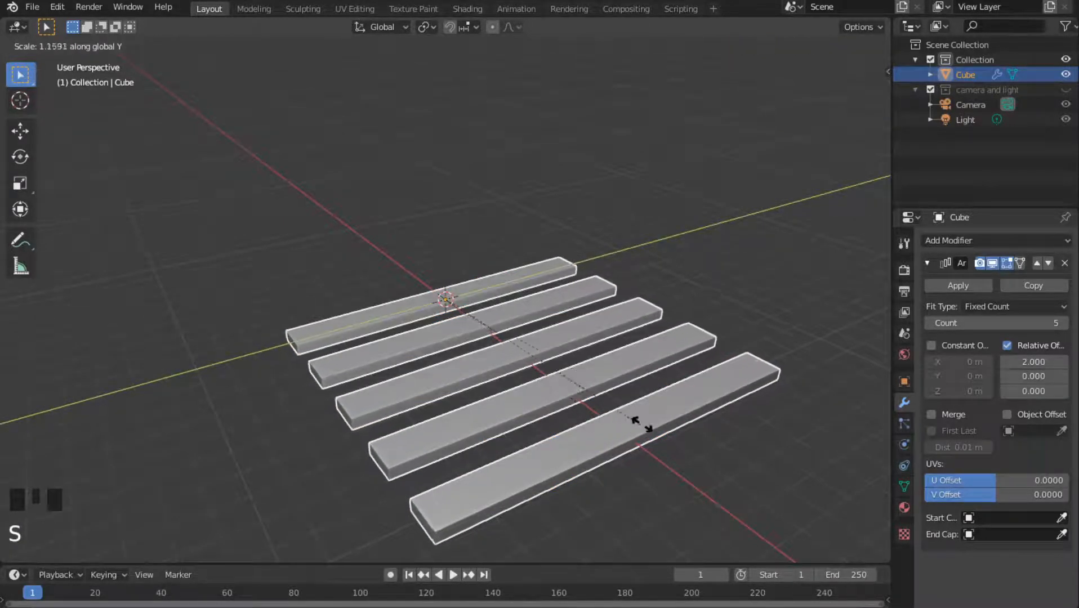
{"action": "left_click", "coordinate": [664, 450]}
{"action": "middle_click_drag", "start_coordinate": [651, 481], "coordinate": [589, 499]}
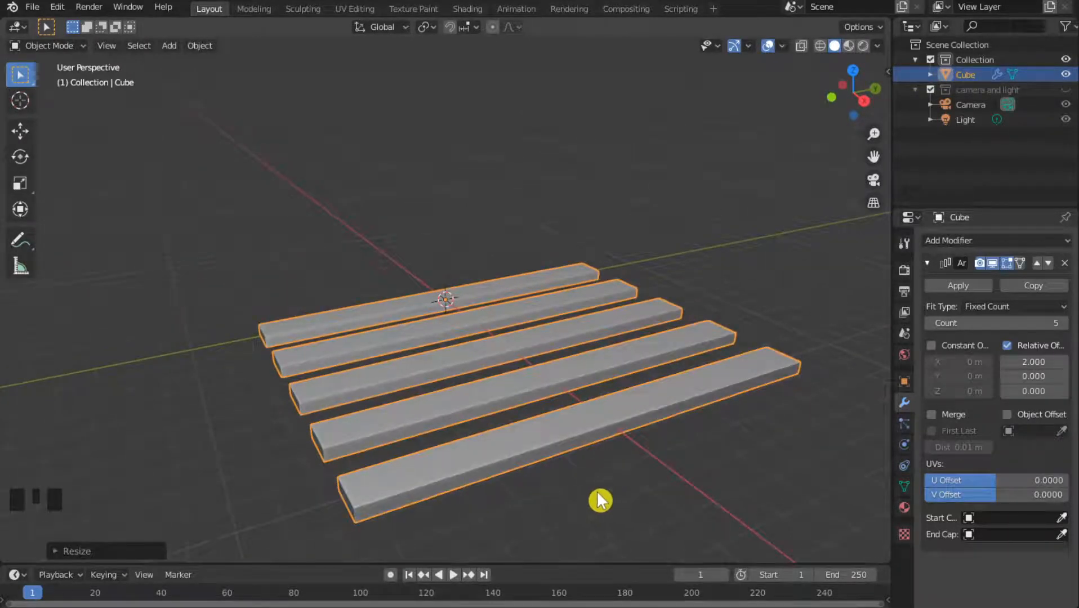
{"action": "left_click", "coordinate": [577, 499]}
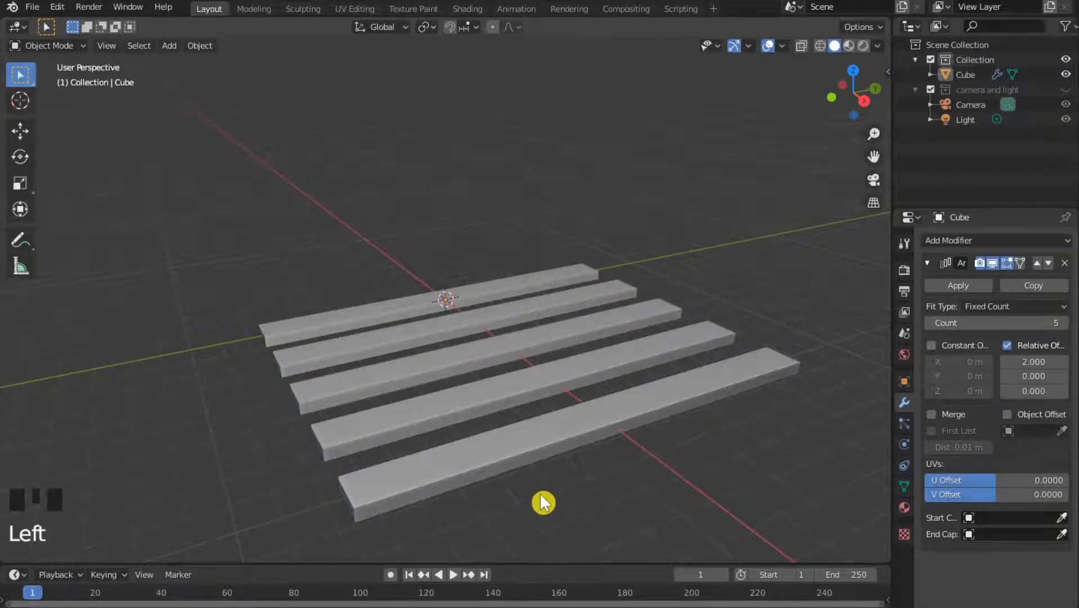
Add a second cube mesh at the origin, on the first plank of the array.
{"action": "scroll", "coordinate": [539, 495], "scroll_direction": "down", "scroll_amount": 2}
{"action": "left_click", "coordinate": [512, 414]}
{"action": "key", "text": "shift+a"}
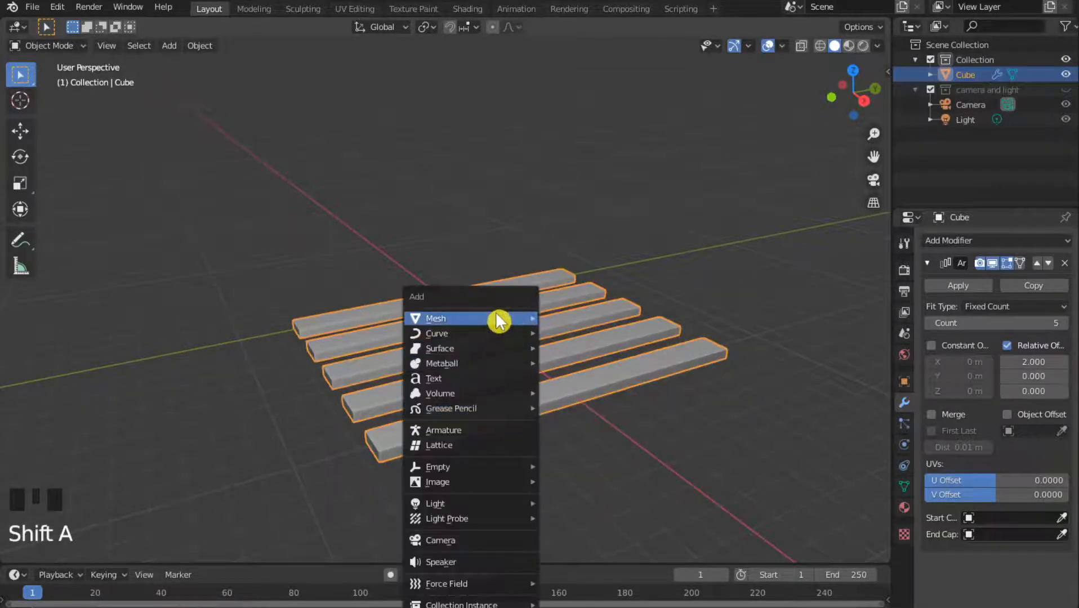
{"action": "mouse_move", "coordinate": [498, 321]}
{"action": "left_click", "coordinate": [609, 338]}
{"action": "scroll", "coordinate": [536, 388], "scroll_direction": "up", "scroll_amount": 2}
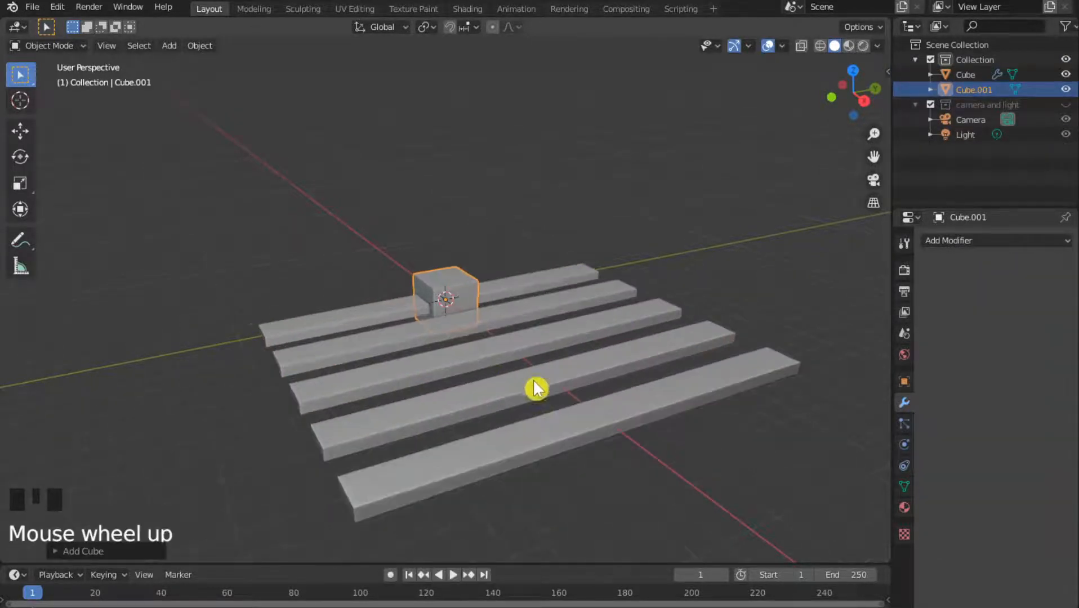
Scale the new cube down uniformly and reduce its height along Z.
{"action": "scroll", "coordinate": [536, 388], "scroll_direction": "up", "scroll_amount": 3}
{"action": "middle_click_drag", "start_coordinate": [491, 409], "coordinate": [576, 406]}
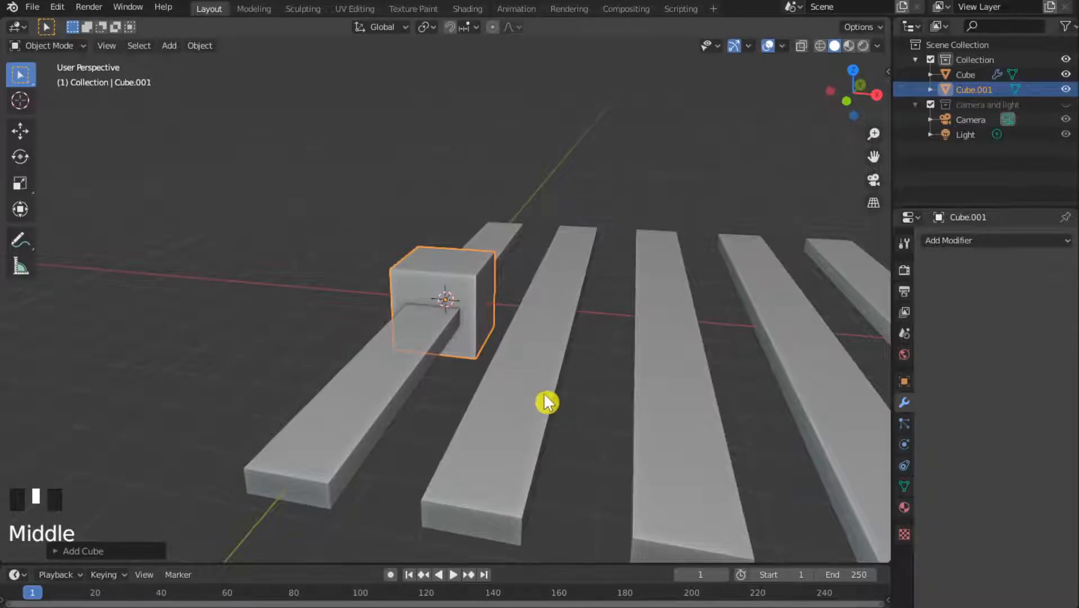
{"action": "key", "text": "s"}
{"action": "left_click", "coordinate": [515, 376]}
{"action": "key", "text": "s"}
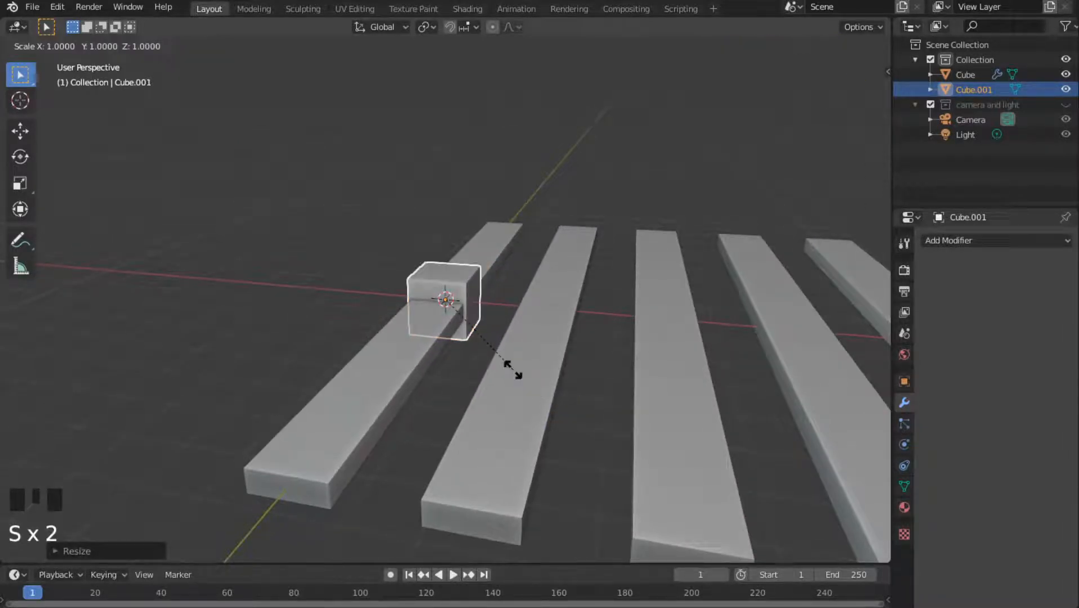
{"action": "key", "text": "z"}
{"action": "left_click", "coordinate": [483, 355]}
{"action": "middle_click_drag", "start_coordinate": [546, 352], "coordinate": [498, 380]}
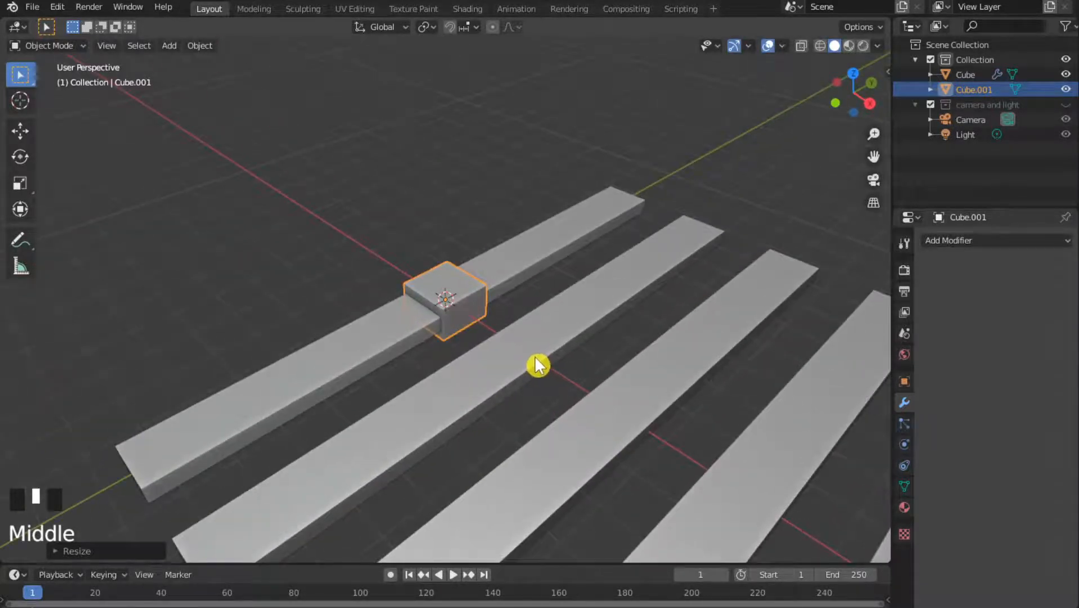
Narrow the small block along the global X axis to roughly the width of the plank.
{"action": "key", "text": "s"}
{"action": "key", "text": "z"}
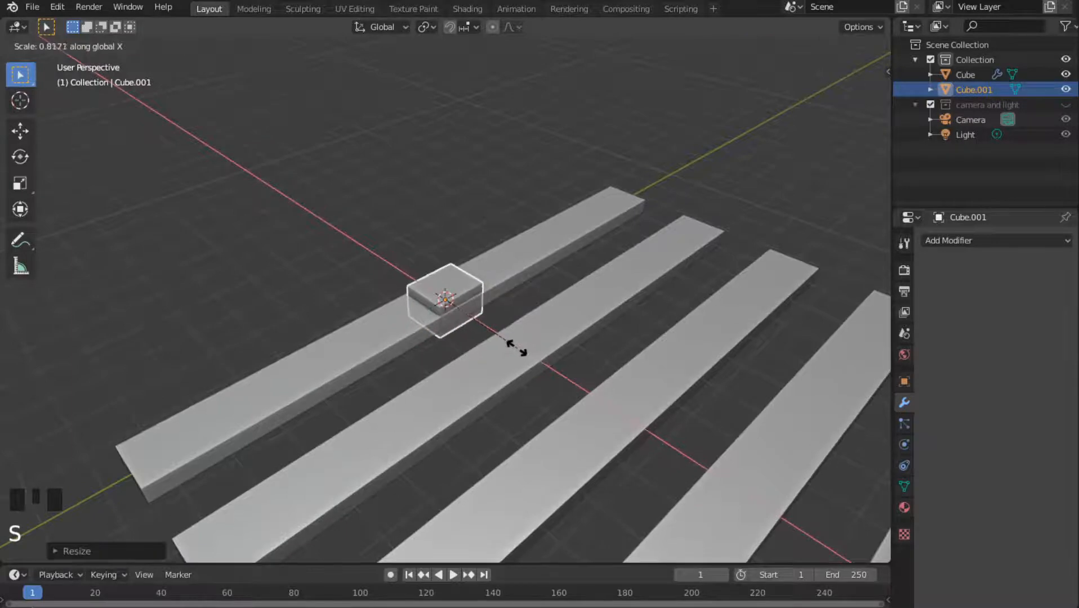
{"action": "left_click", "coordinate": [535, 304]}
{"action": "middle_click_drag", "start_coordinate": [496, 315], "coordinate": [337, 337]}
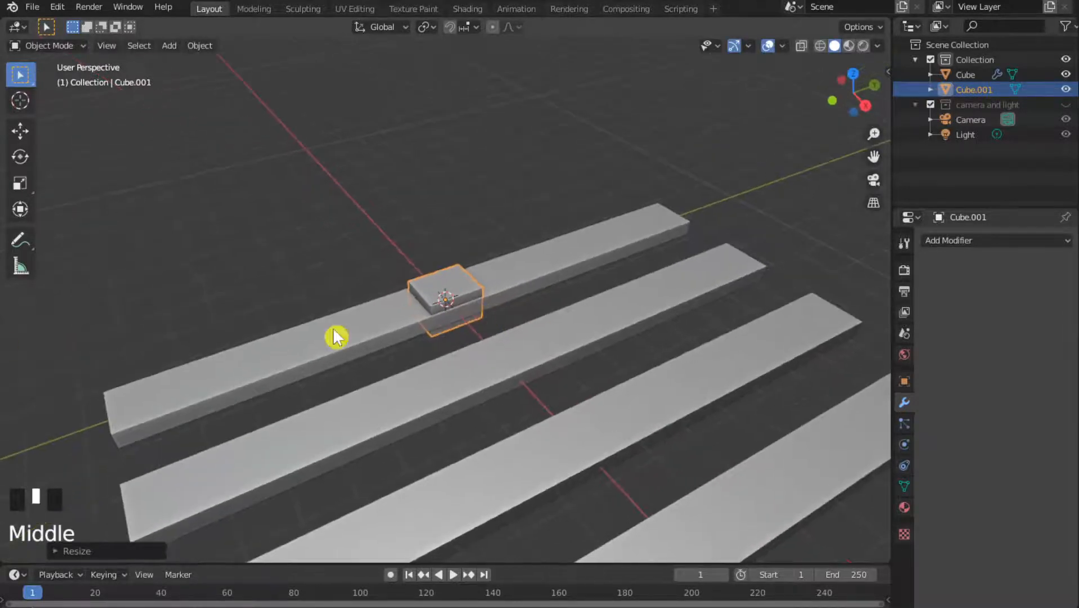
Move the block along Y to the near end of the first plank and lower it beneath the plank.
{"action": "left_click", "coordinate": [20, 131]}
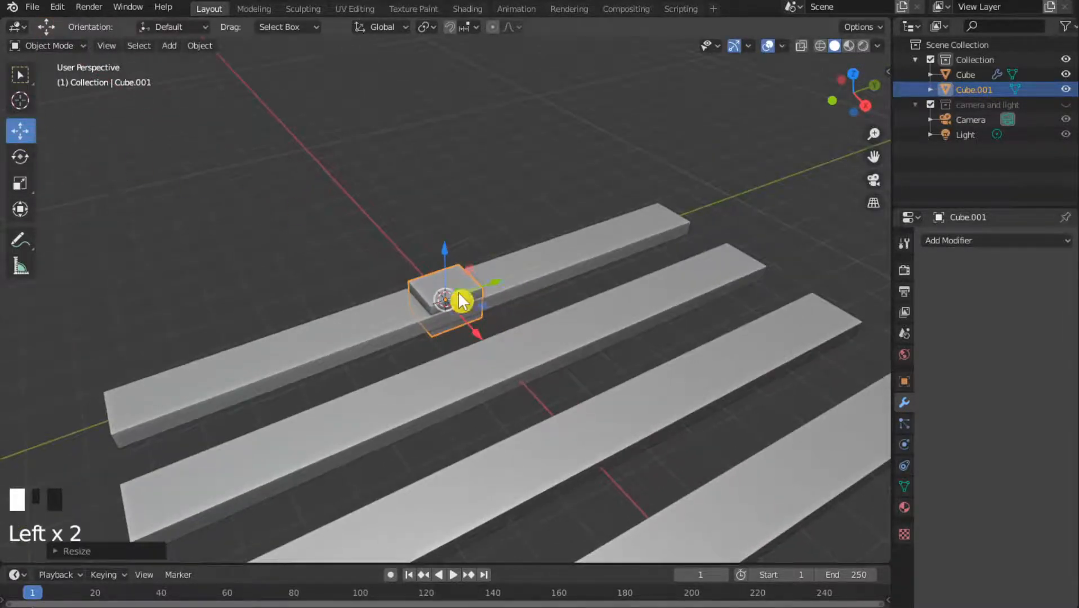
{"action": "left_click_drag", "start_coordinate": [458, 292], "coordinate": [217, 414]}
{"action": "middle_click_drag", "start_coordinate": [216, 414], "coordinate": [181, 370]}
{"action": "left_click_drag", "start_coordinate": [181, 370], "coordinate": [171, 405]}
{"action": "middle_click_drag", "start_coordinate": [171, 405], "coordinate": [334, 433]}
{"action": "scroll", "coordinate": [451, 485], "scroll_direction": "down", "scroll_amount": 2}
In Edit Mode, move the block's +X face about 9.98 m along X so the block becomes a beam under all five planks.
{"action": "key", "text": "Tab"}
{"action": "key", "text": "b"}
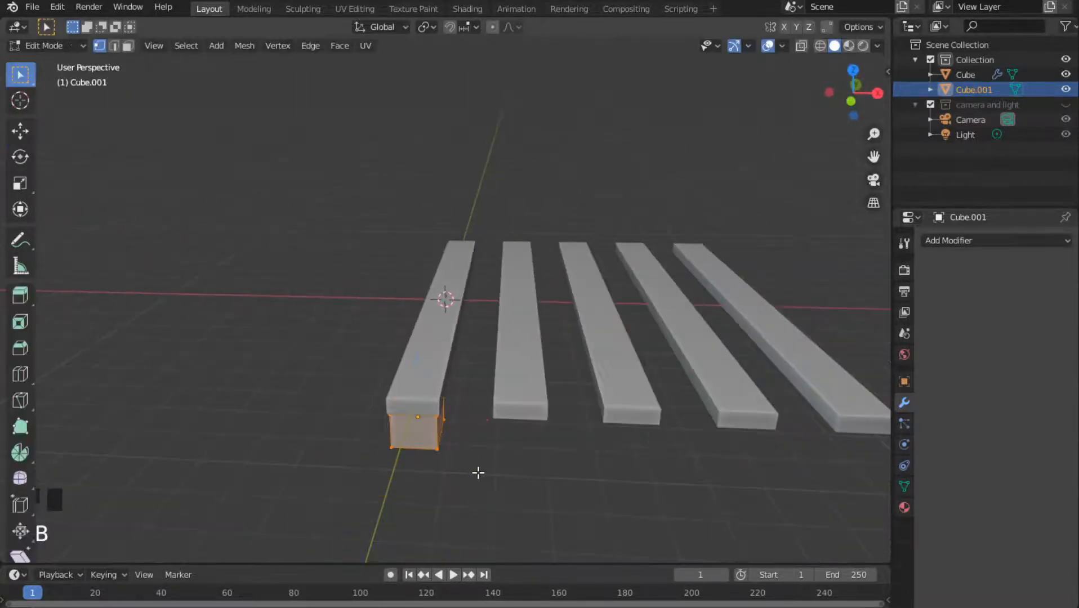
{"action": "middle_click_drag", "start_coordinate": [478, 452], "coordinate": [352, 390]}
{"action": "left_click", "coordinate": [129, 46]}
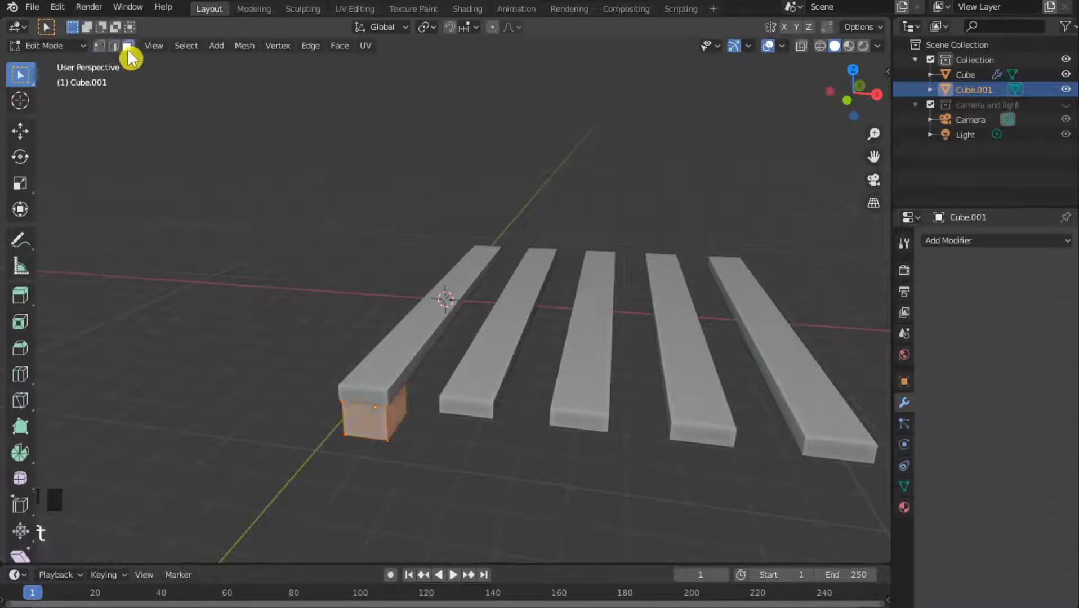
{"action": "left_click", "coordinate": [393, 415]}
{"action": "key", "text": "t"}
{"action": "left_click", "coordinate": [20, 131]}
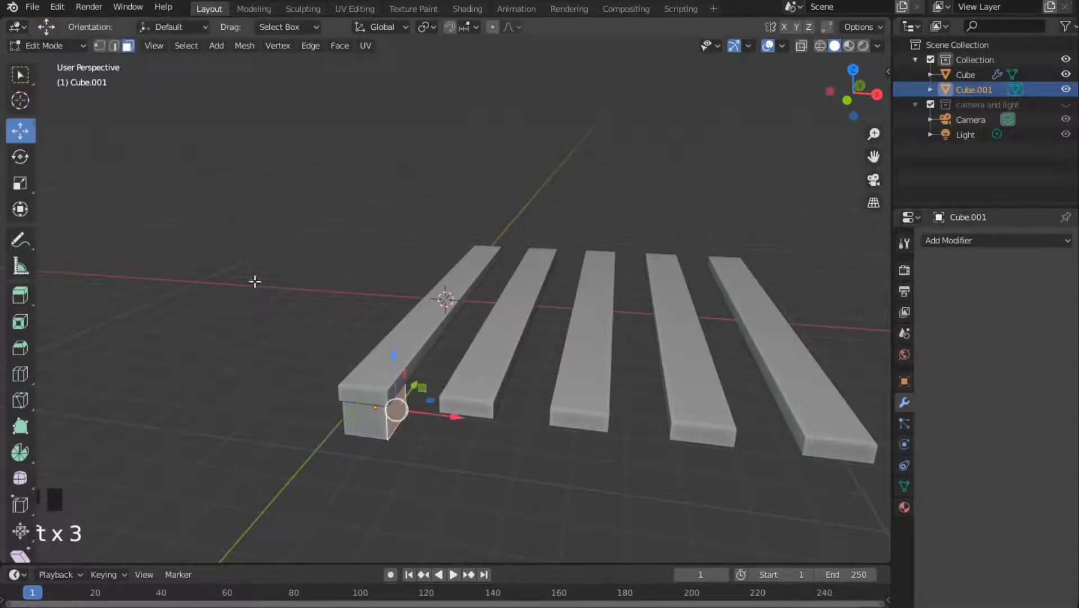
{"action": "left_click_drag", "start_coordinate": [458, 423], "coordinate": [867, 470]}
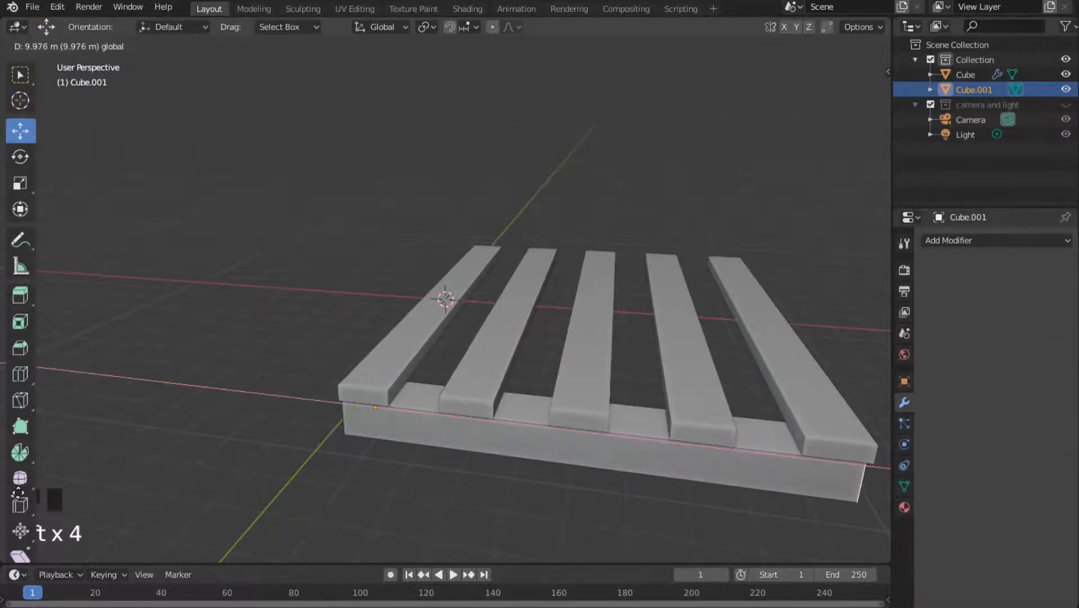
Check in front view that the beam's end face lines up with the last plank's edge, and return to Object Mode.
{"action": "key", "text": "KP_1"}
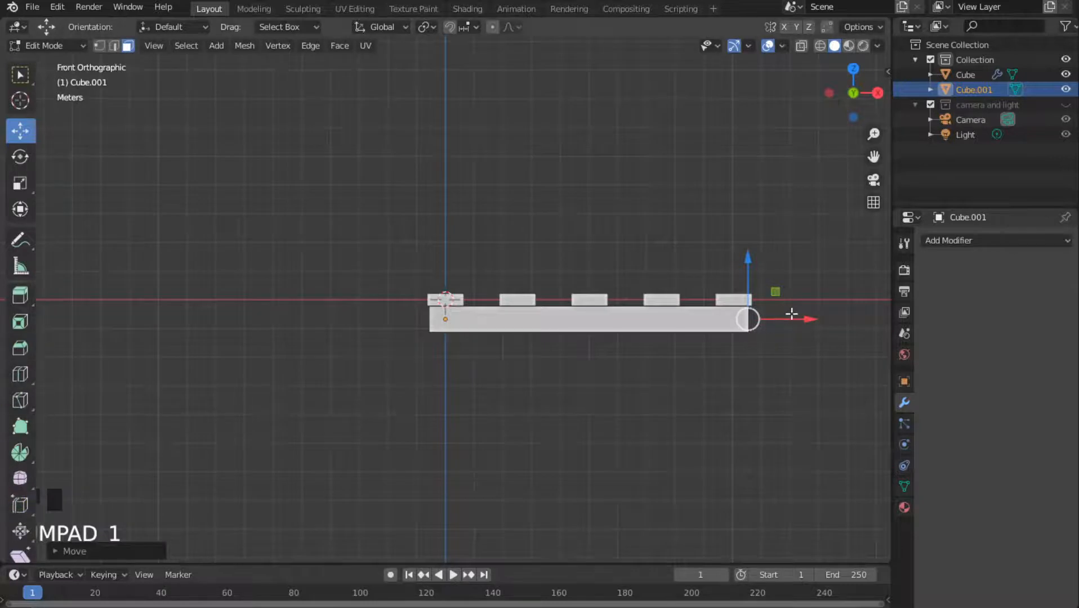
{"action": "left_click_drag", "start_coordinate": [805, 320], "coordinate": [808, 321]}
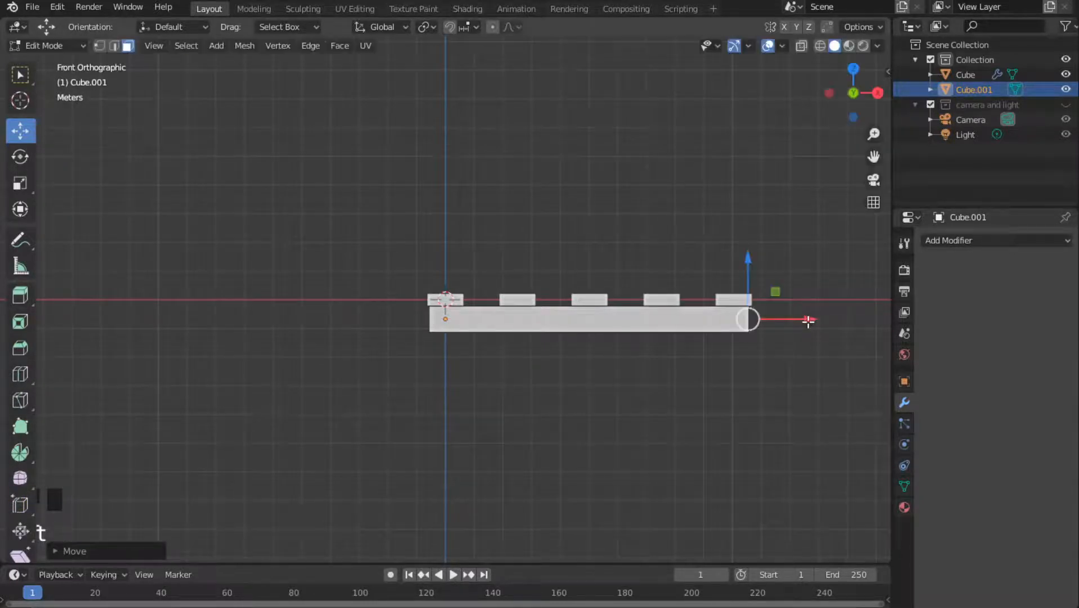
{"action": "left_click", "coordinate": [809, 320]}
{"action": "scroll", "coordinate": [788, 324], "scroll_direction": "up", "scroll_amount": 4}
{"action": "middle_click_drag", "start_coordinate": [745, 402], "coordinate": [349, 400], "text": "shift"}
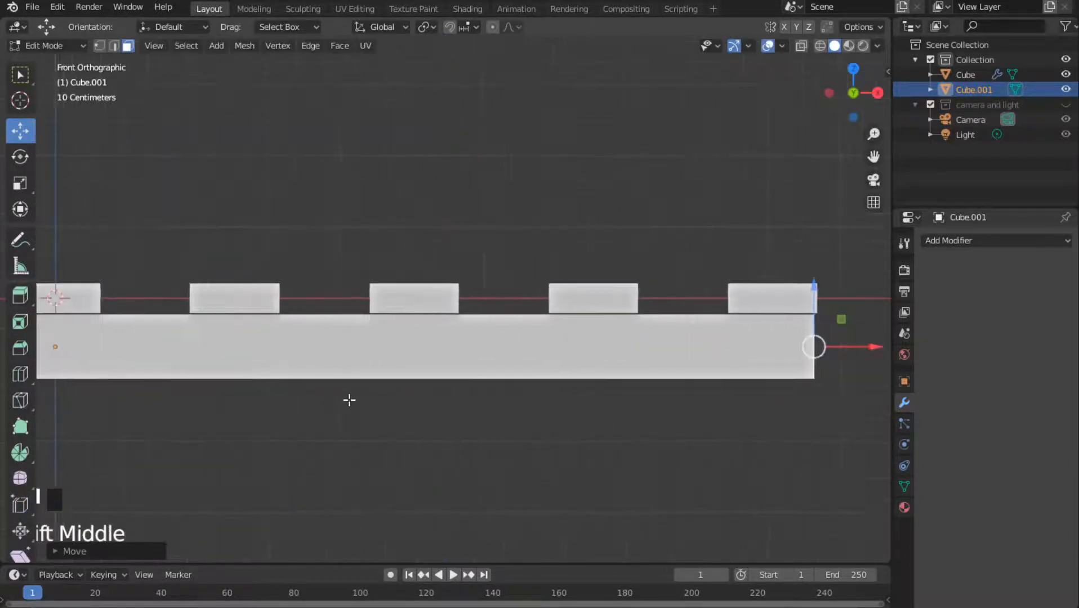
{"action": "scroll", "coordinate": [711, 349], "scroll_direction": "down", "scroll_amount": 3}
{"action": "middle_click_drag", "start_coordinate": [711, 349], "coordinate": [651, 387]}
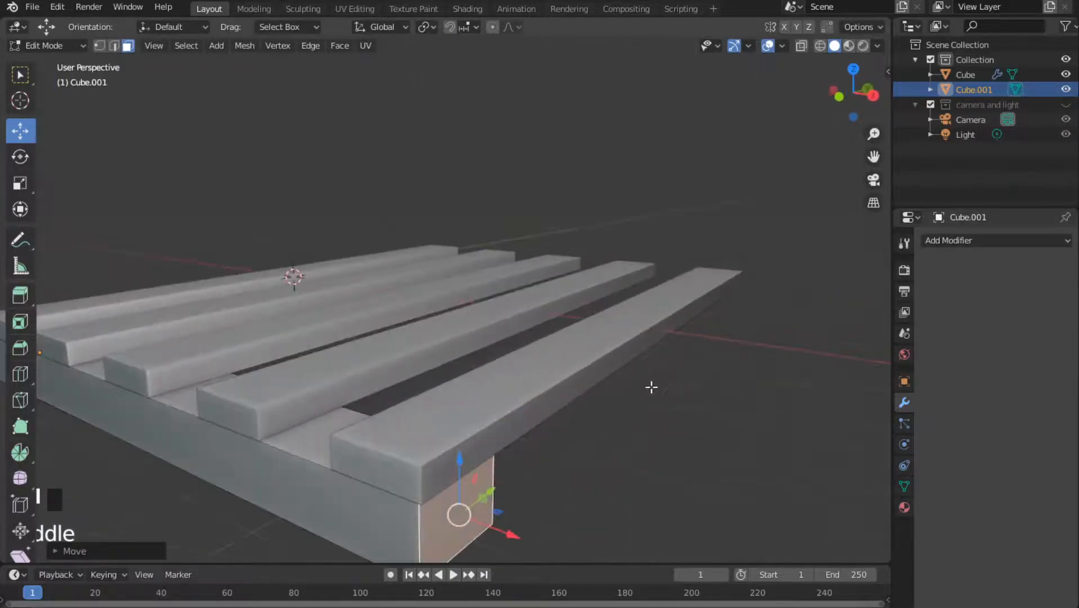
{"action": "scroll", "coordinate": [562, 412], "scroll_direction": "down", "scroll_amount": 2}
{"action": "key", "text": "Tab"}
{"action": "middle_click_drag", "start_coordinate": [456, 437], "coordinate": [426, 448]}
Add an Array modifier to the beam and set its X relative offset to 0.
{"action": "left_click", "coordinate": [964, 242]}
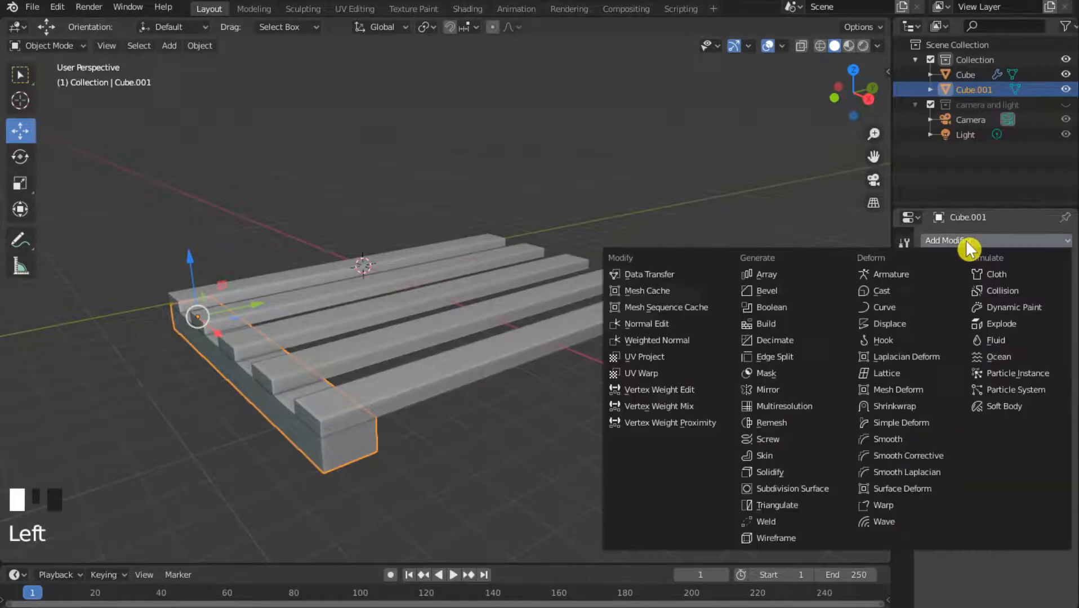
{"action": "left_click", "coordinate": [784, 281]}
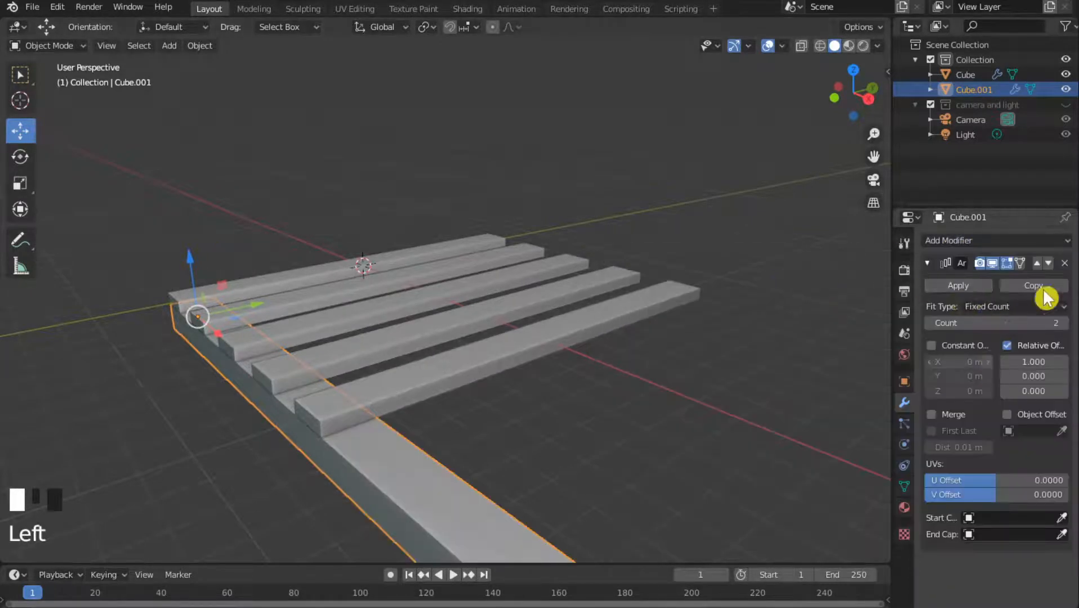
{"action": "left_click", "coordinate": [1042, 362]}
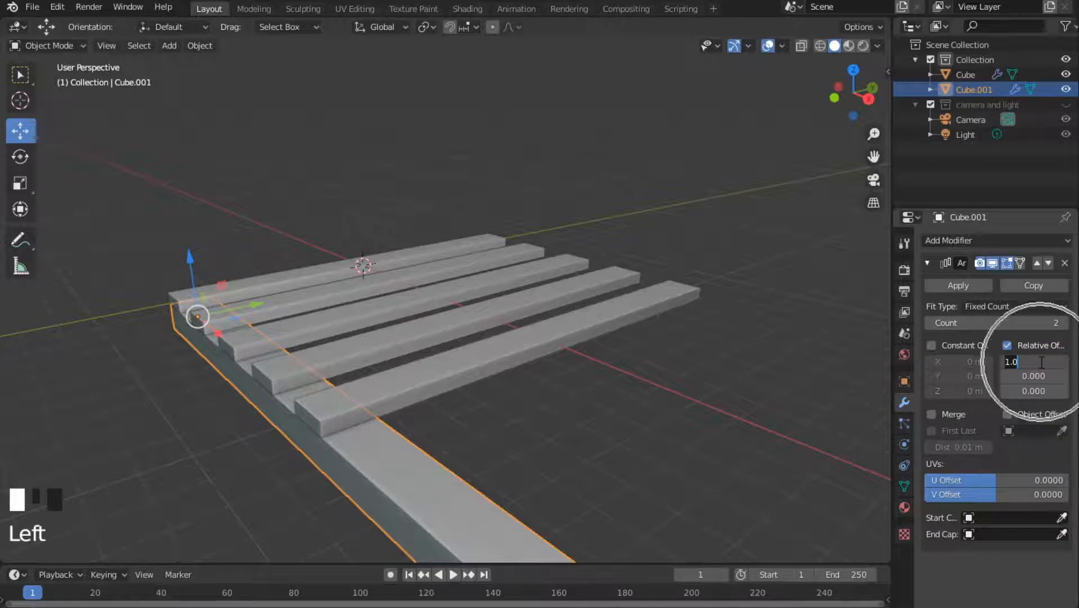
{"action": "type", "text": "0"}
{"action": "key", "text": "Return"}
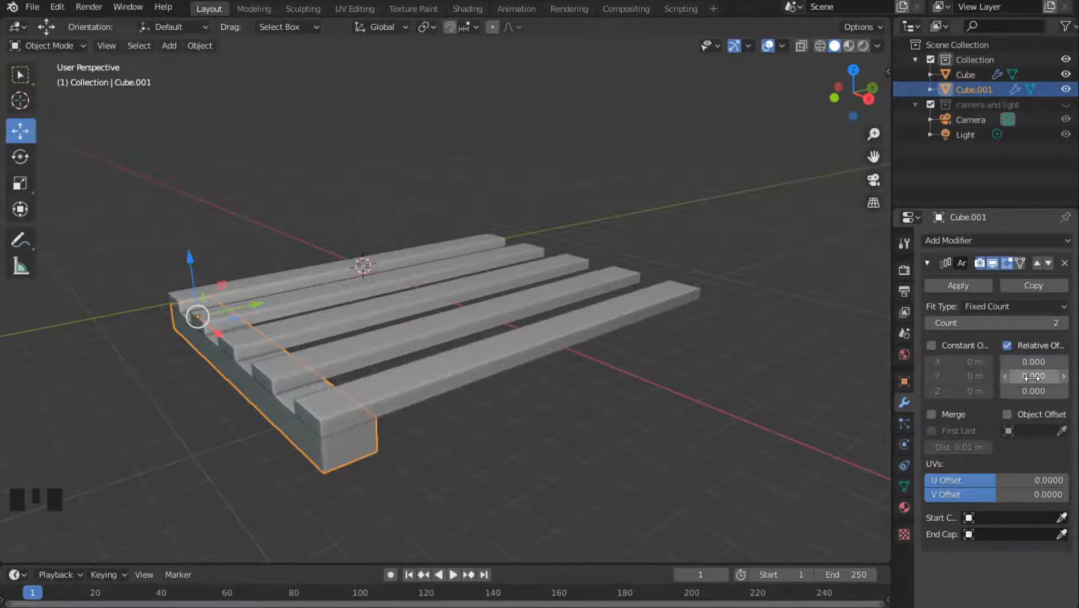
Set the beam array's Y relative offset to 3 and its count to 3.
{"action": "left_click", "coordinate": [1033, 376]}
{"action": "key", "text": "Return"}
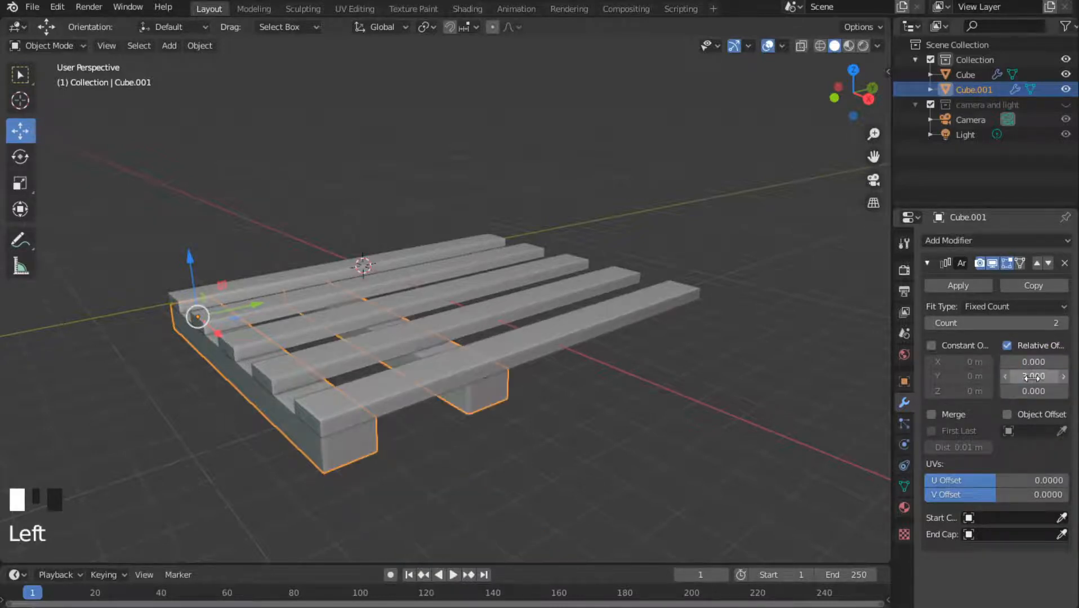
{"action": "left_click", "coordinate": [1064, 324]}
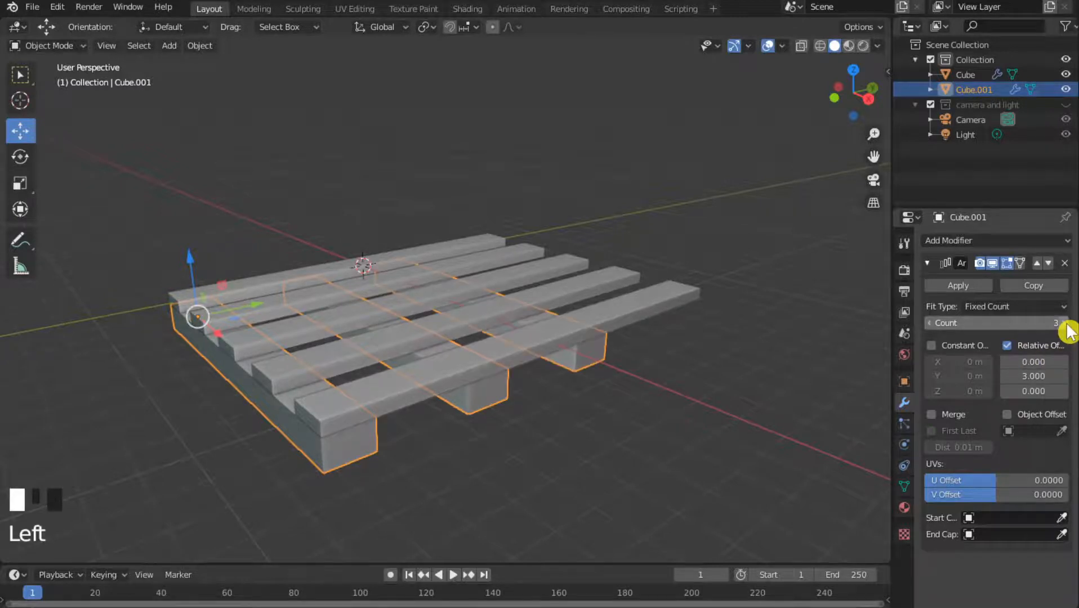
{"action": "middle_click_drag", "start_coordinate": [809, 382], "coordinate": [787, 398]}
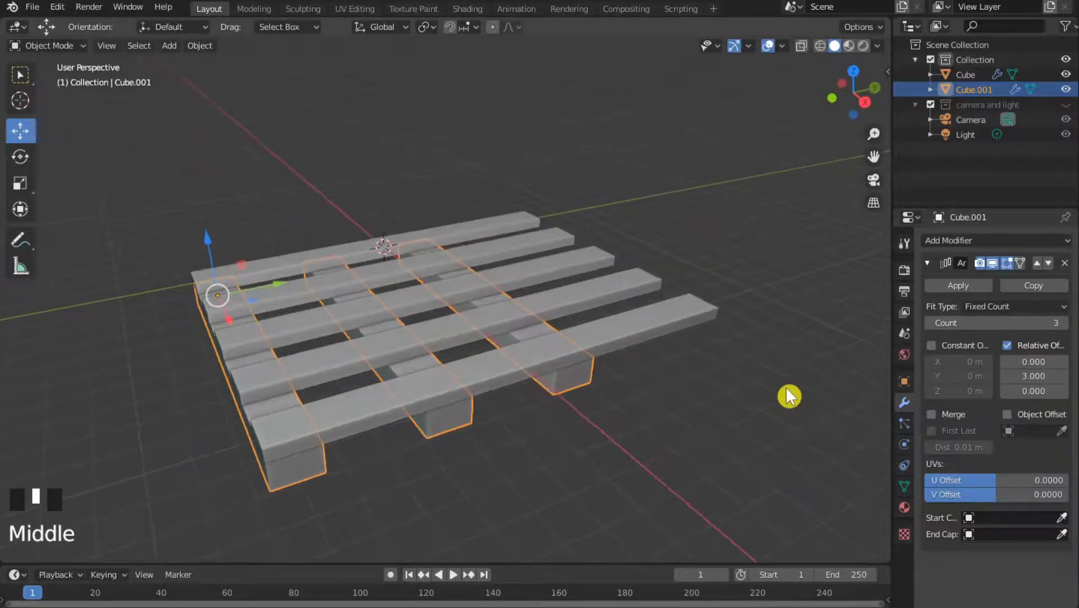
Raise the beam array's Y relative offset to 4.7 to spread the beams along the planks.
{"action": "left_click", "coordinate": [1069, 377]}
{"action": "left_click", "coordinate": [1069, 376]}
{"action": "left_click", "coordinate": [1069, 376]}
{"action": "left_click", "coordinate": [1069, 376]}
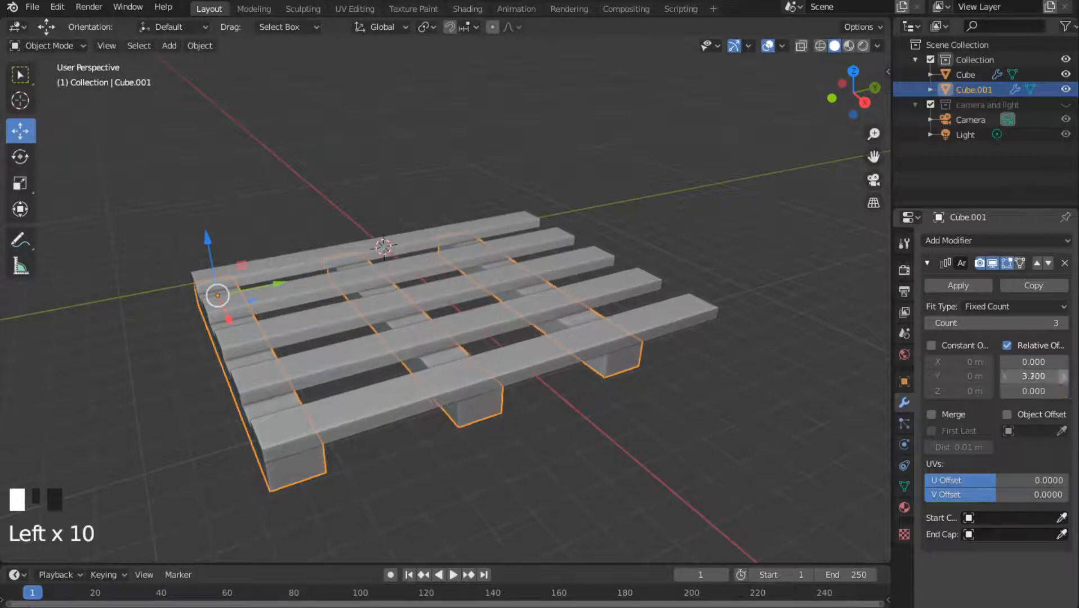
{"action": "left_click", "coordinate": [1064, 376]}
{"action": "left_click", "coordinate": [1064, 376]}
{"action": "left_click", "coordinate": [1064, 376]}
{"action": "left_click", "coordinate": [1064, 376]}
{"action": "left_click", "coordinate": [1064, 376]}
{"action": "left_click", "coordinate": [1064, 376]}
{"action": "left_click", "coordinate": [1064, 376]}
{"action": "left_click", "coordinate": [1064, 376]}
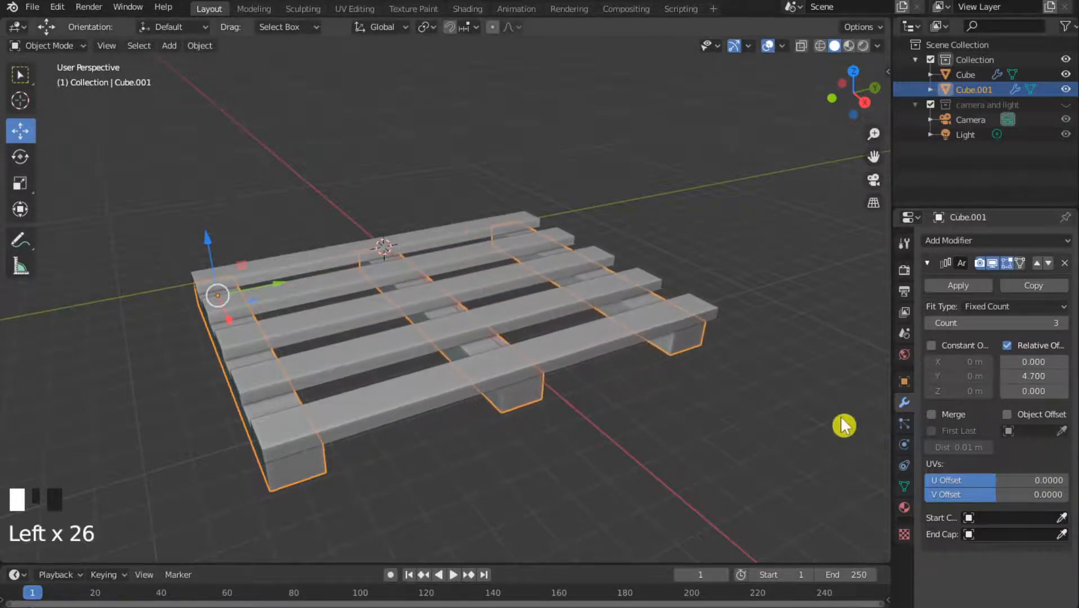
Set the beam array's Y relative offset to 4.85, aligning the last beam with the planks' far ends in top view.
{"action": "middle_click_drag", "start_coordinate": [843, 425], "coordinate": [780, 451]}
{"action": "key", "text": "KP_7"}
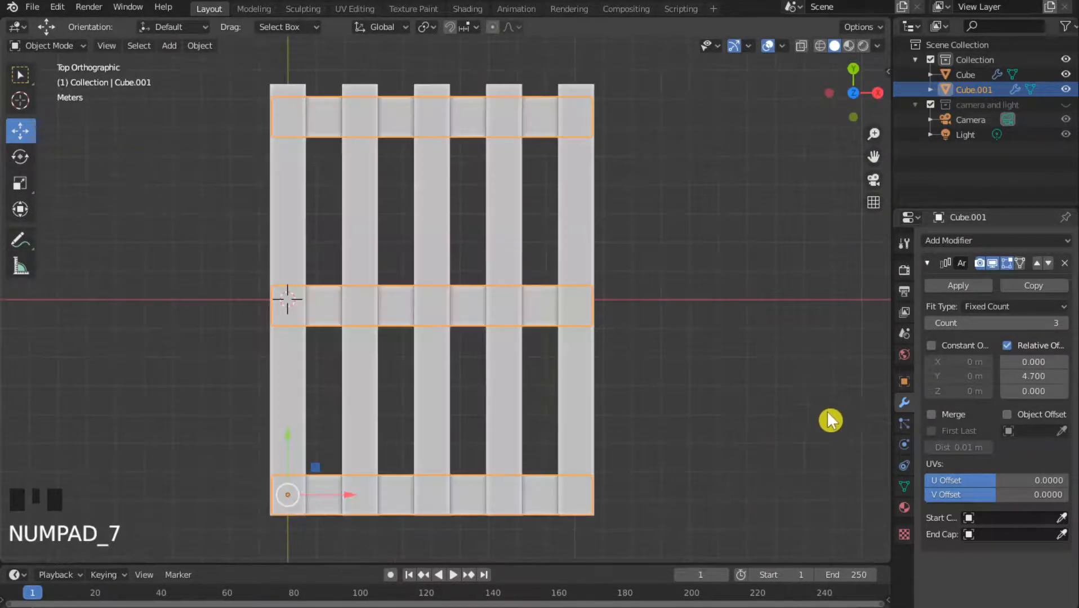
{"action": "left_click", "coordinate": [1063, 376]}
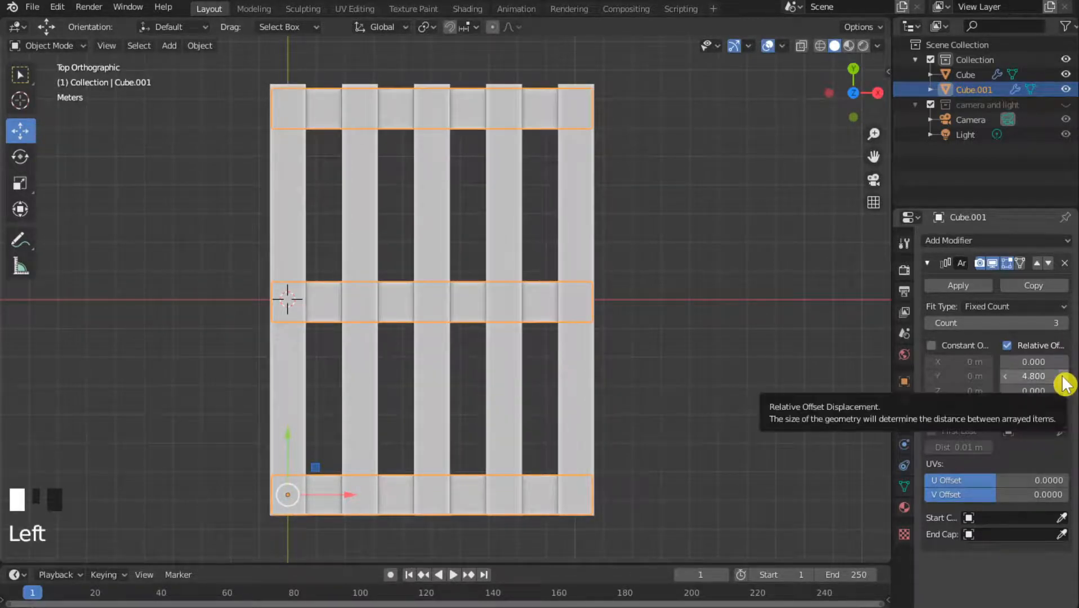
{"action": "left_click", "coordinate": [1063, 376]}
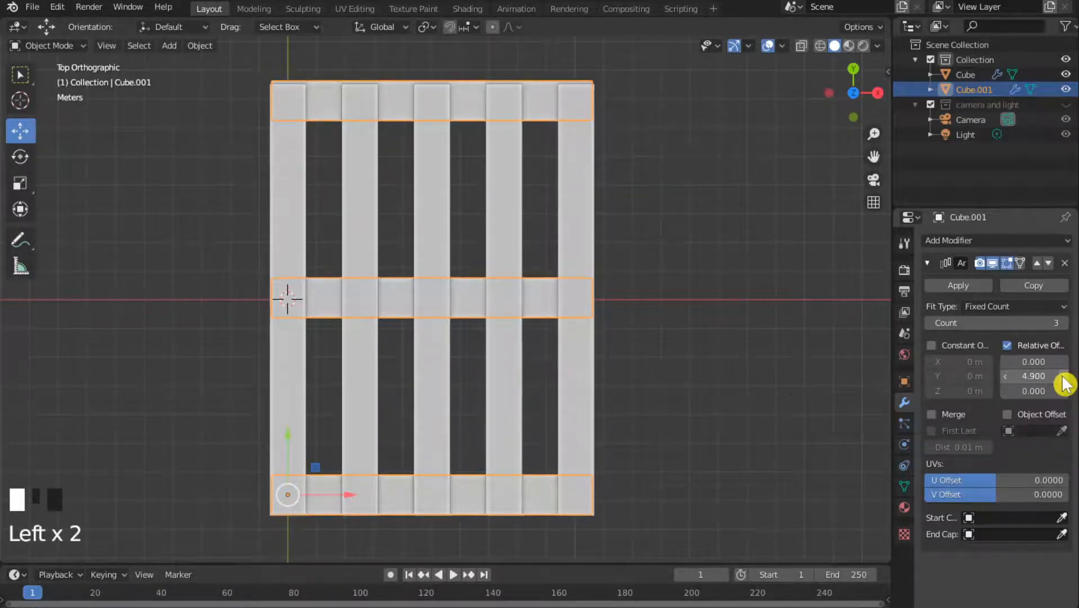
{"action": "left_click", "coordinate": [1011, 376]}
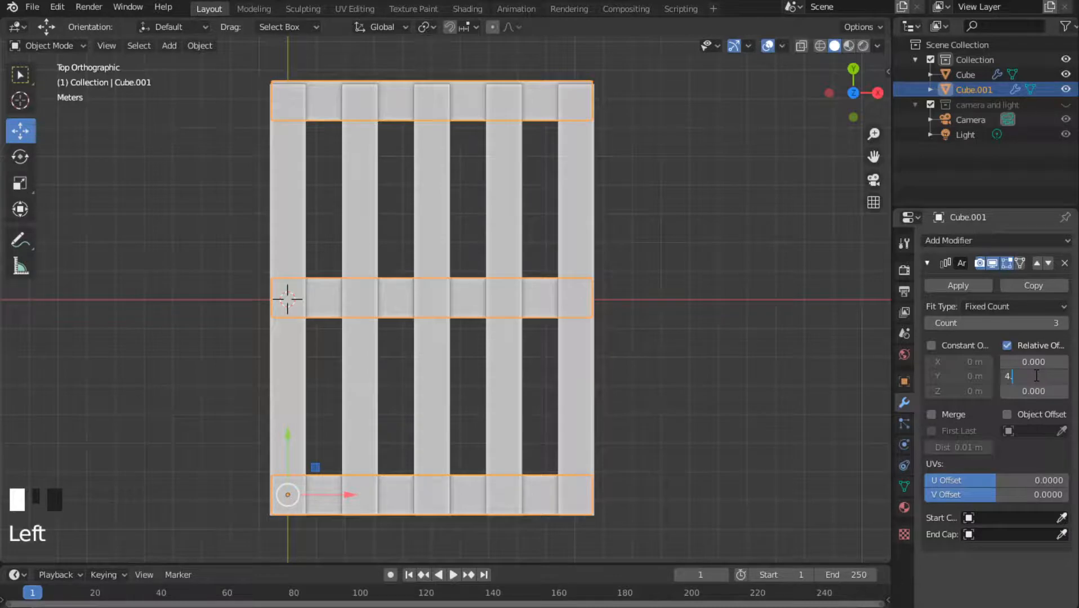
{"action": "type", "text": "4.85"}
{"action": "key", "text": "Return"}
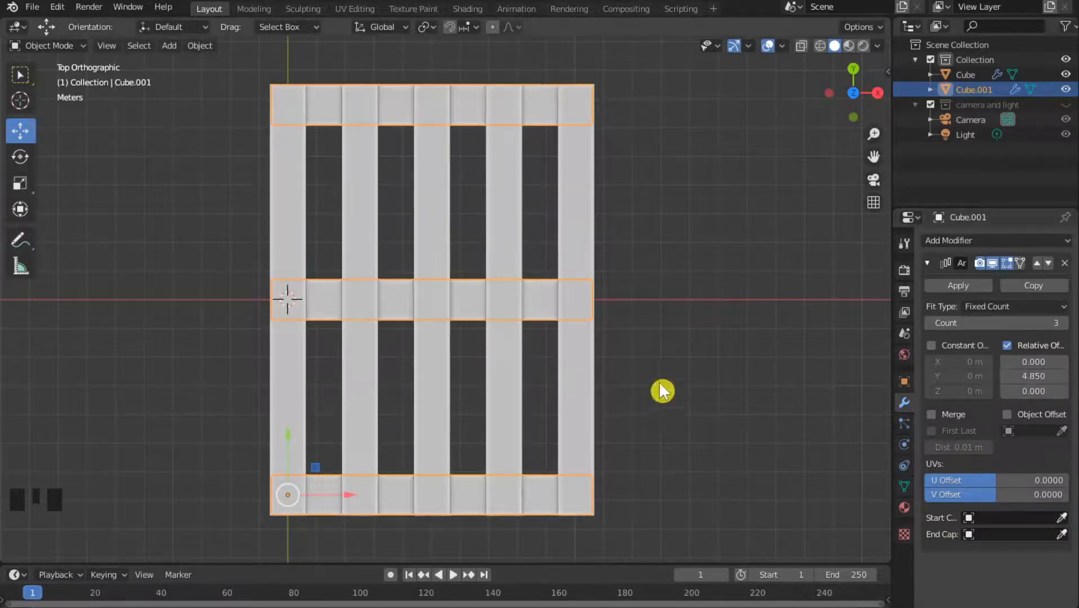
{"action": "middle_click_drag", "start_coordinate": [662, 390], "coordinate": [636, 405]}
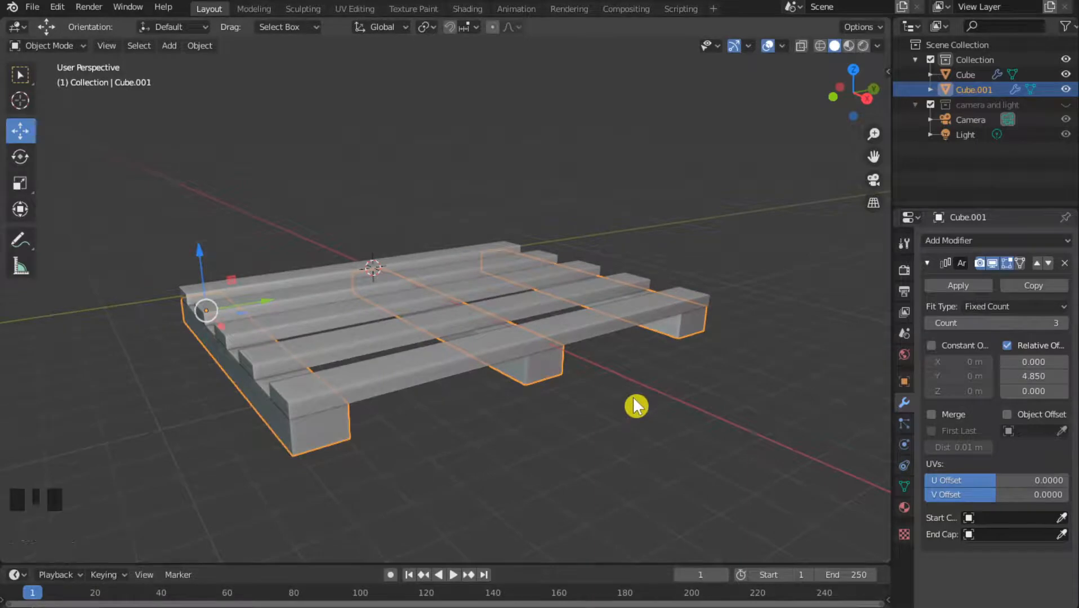
Select the five planks and apply their Array modifier.
{"action": "left_click", "coordinate": [775, 365]}
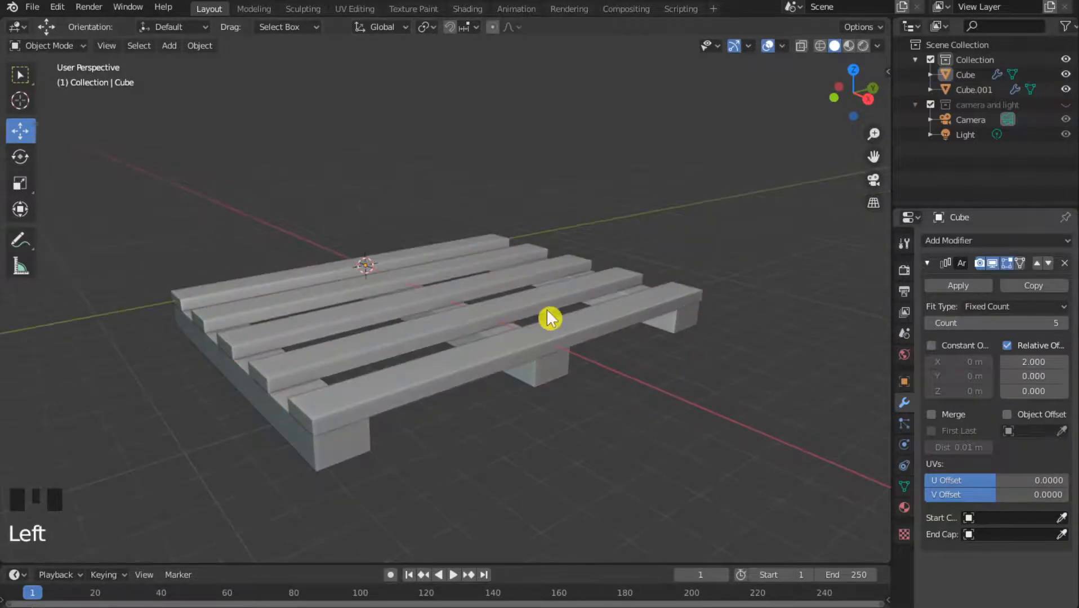
{"action": "left_click", "coordinate": [540, 344]}
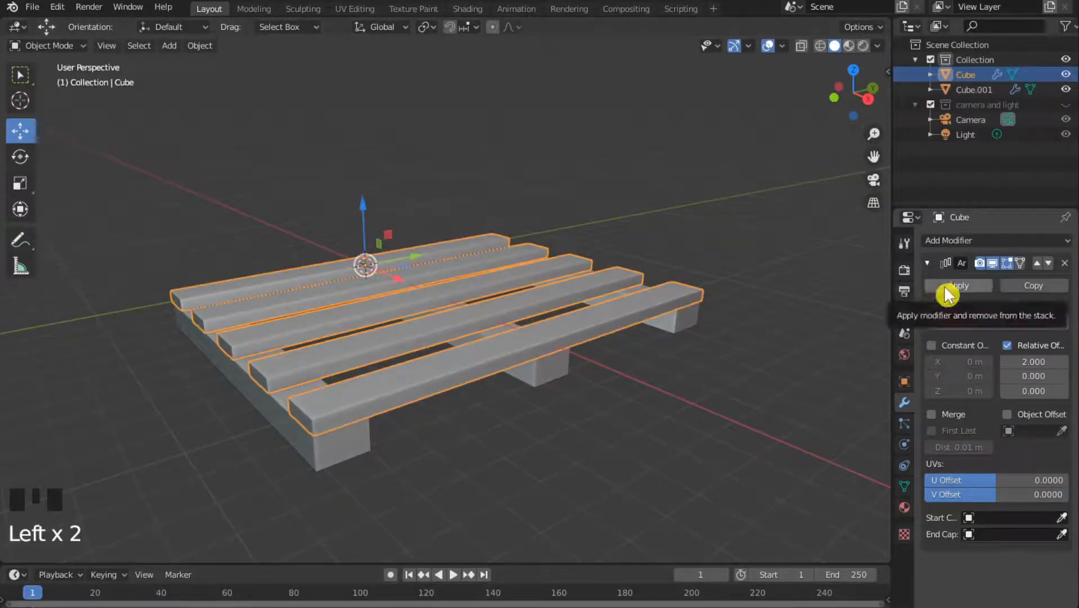
{"action": "left_click", "coordinate": [946, 287]}
Add a new Array modifier to the planks with relative offsets of 0 in X and 2 in Z.
{"action": "middle_click_drag", "start_coordinate": [468, 426], "coordinate": [504, 422]}
{"action": "left_click", "coordinate": [950, 241]}
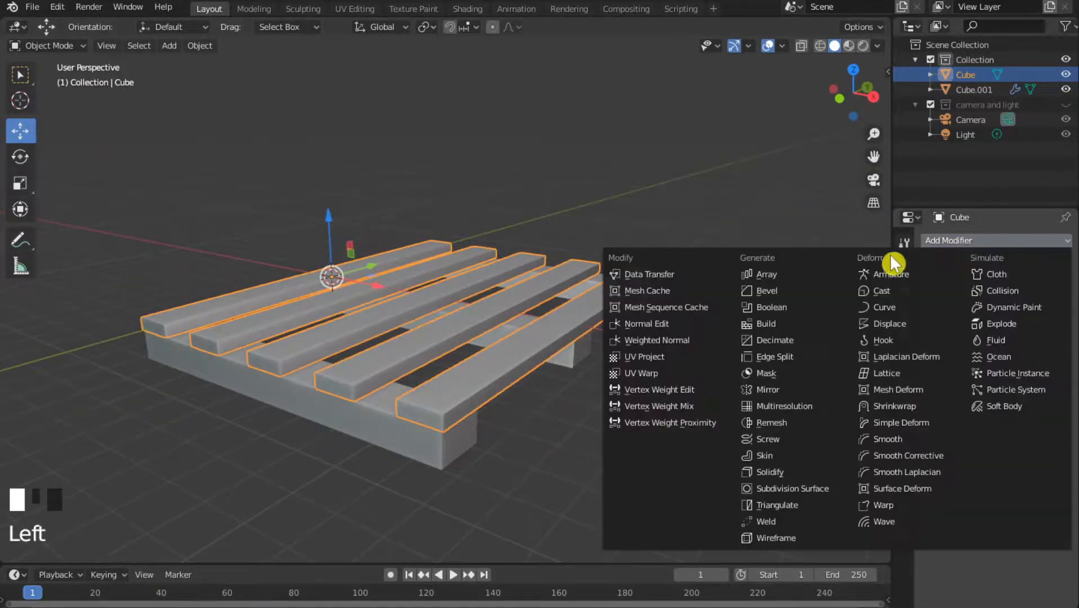
{"action": "left_click", "coordinate": [766, 275]}
{"action": "double_click", "coordinate": [1038, 363]}
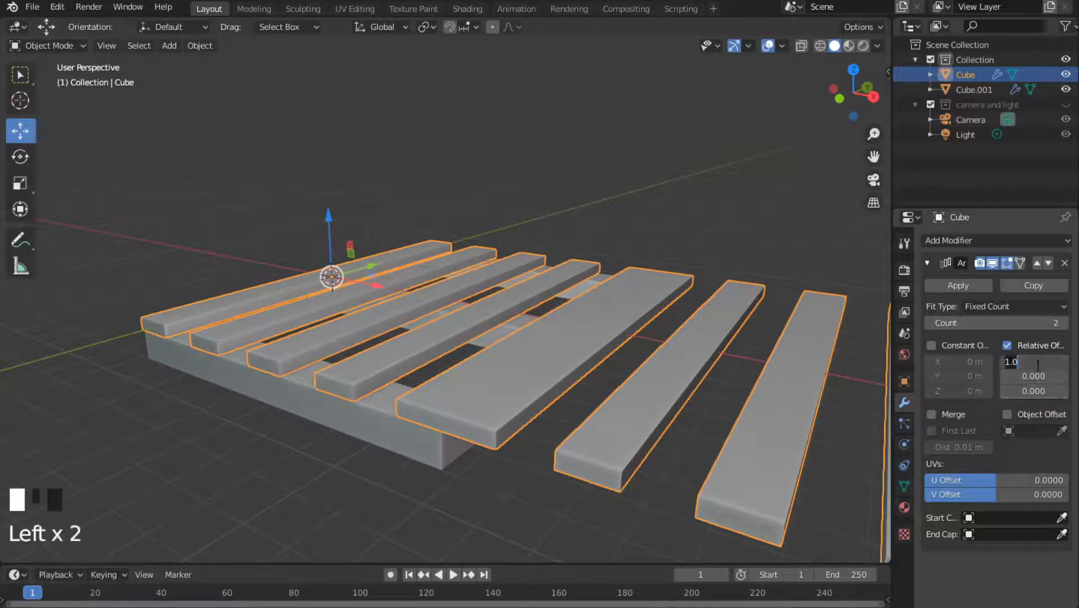
{"action": "type", "text": "0"}
{"action": "key", "text": "Return"}
{"action": "left_click", "coordinate": [1033, 391]}
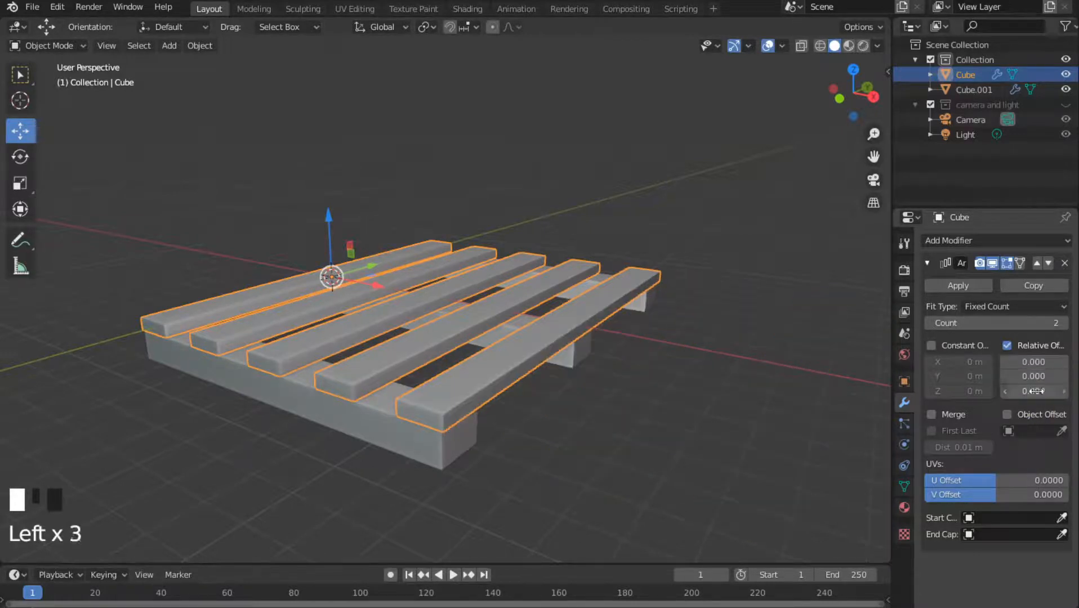
{"action": "key", "text": "Return"}
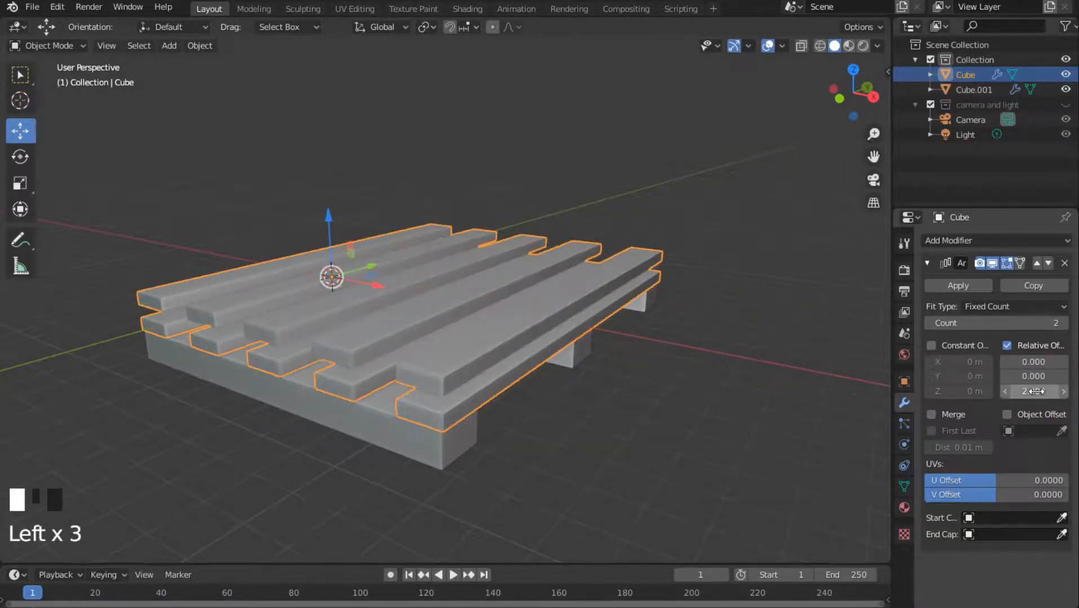
Try raising the plank array's Z relative offset to 2.2 and lowering it below 1.9.
{"action": "middle_click_drag", "start_coordinate": [777, 376], "coordinate": [821, 354]}
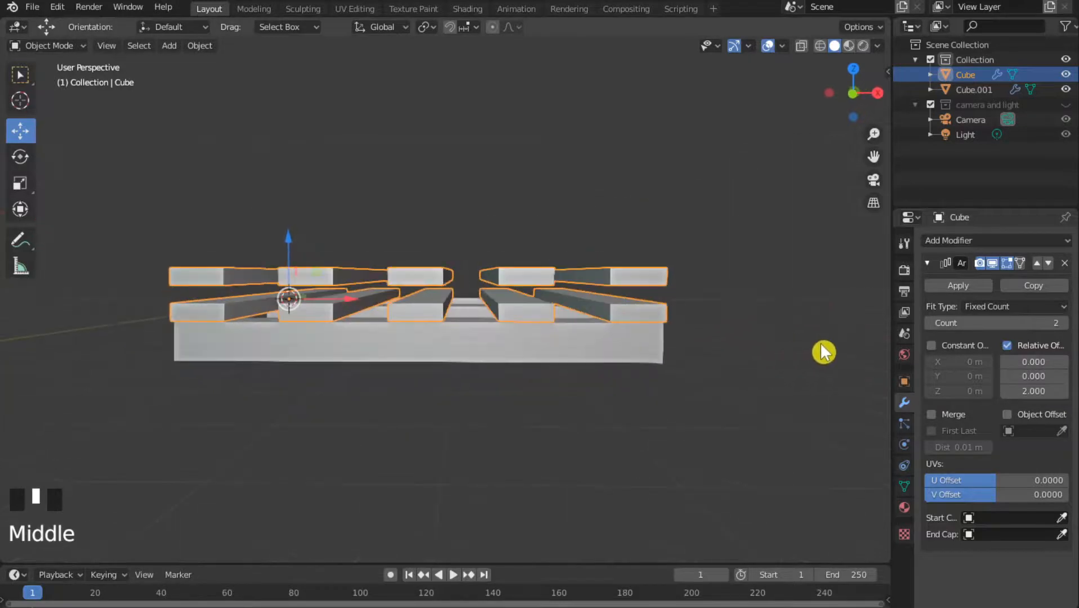
{"action": "left_click", "coordinate": [1063, 391]}
{"action": "left_click", "coordinate": [1062, 391]}
{"action": "left_click", "coordinate": [1004, 391]}
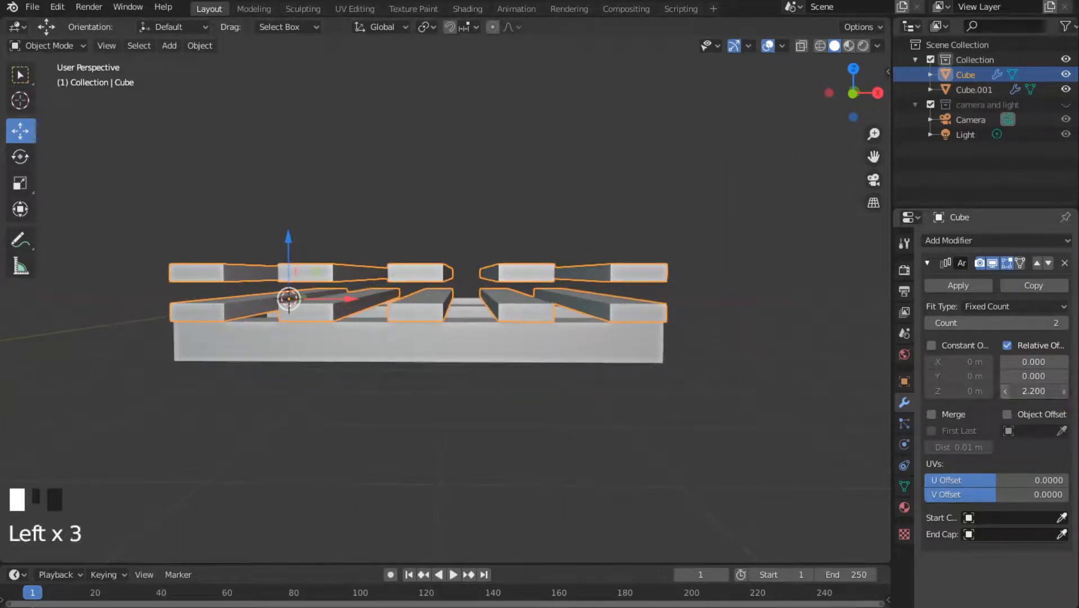
{"action": "left_click", "coordinate": [1004, 391]}
{"action": "left_click", "coordinate": [1004, 392]}
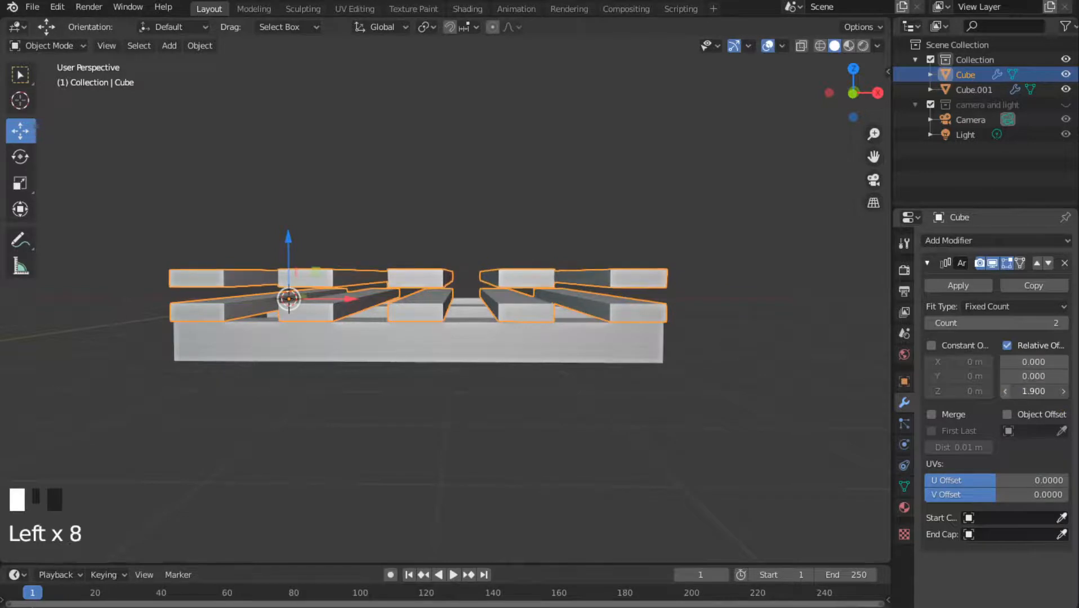
{"action": "left_click", "coordinate": [1004, 391]}
{"action": "left_click", "coordinate": [1005, 391]}
{"action": "left_click", "coordinate": [1005, 391]}
Try Z relative offsets of -3 and -3.5 to place the second plank layer beneath the beams.
{"action": "left_click", "coordinate": [1031, 393]}
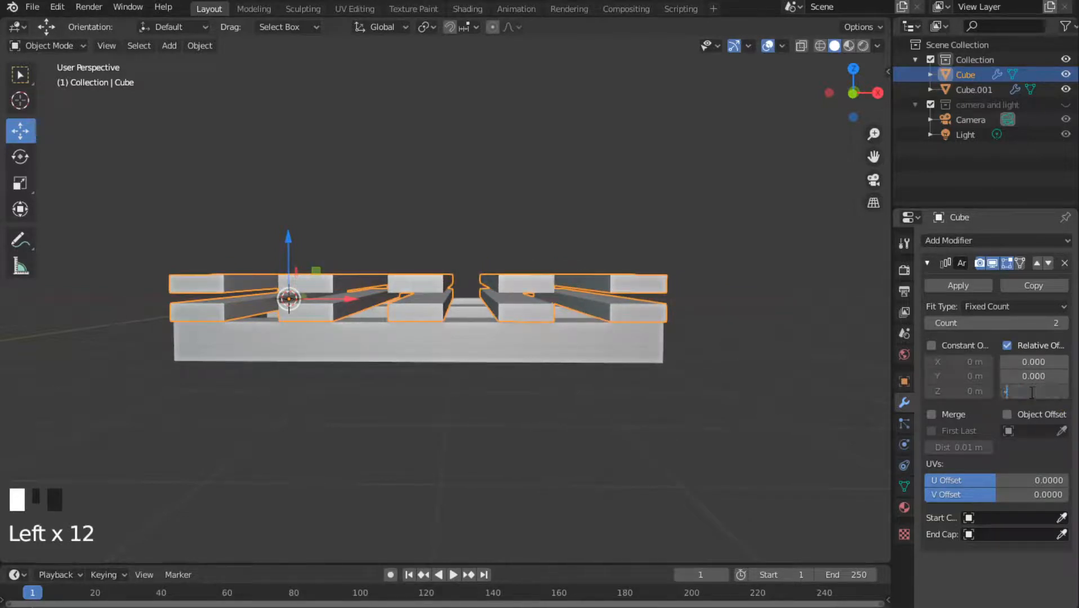
{"action": "key", "text": "Return"}
{"action": "middle_click_drag", "start_coordinate": [726, 427], "coordinate": [647, 423]}
{"action": "left_click", "coordinate": [1035, 389]}
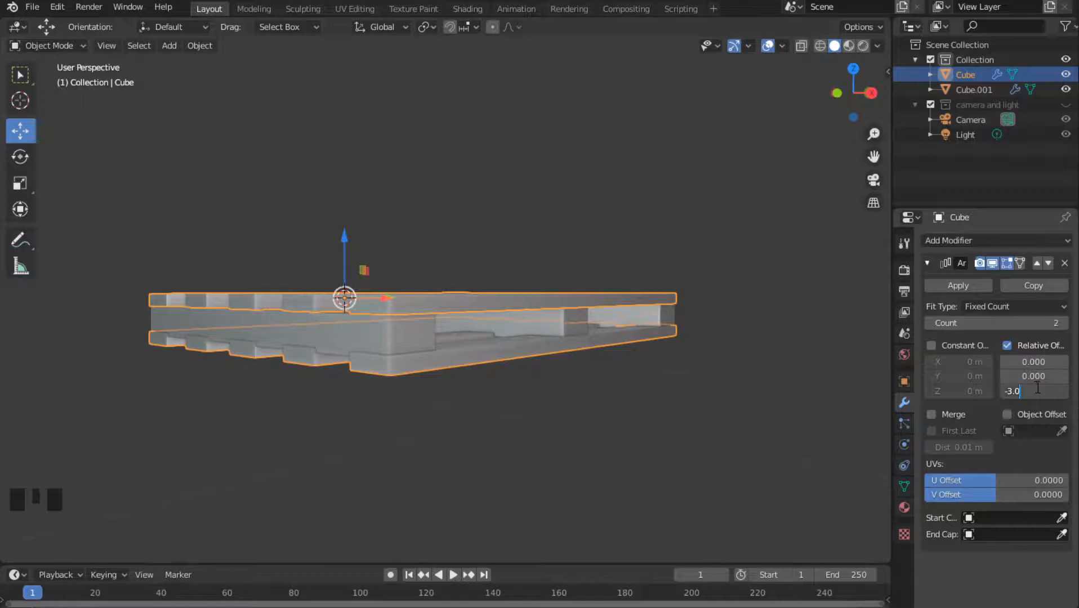
{"action": "key", "text": "Return"}
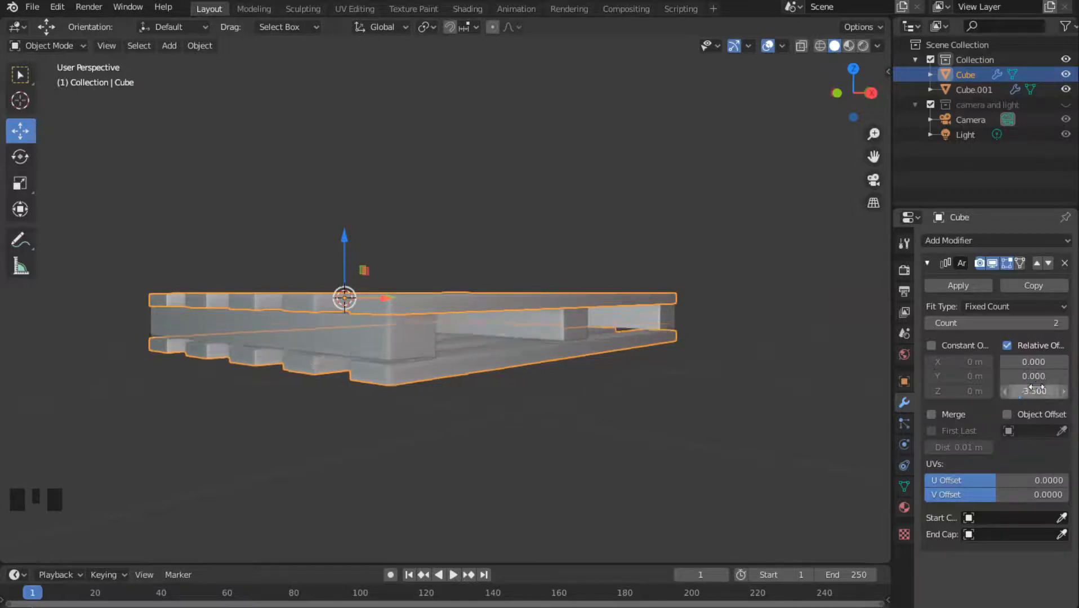
Set the plank array's Z relative offset to -3.3 and check the lower planks' fit against the beams in front view.
{"action": "scroll", "coordinate": [380, 390], "scroll_direction": "up", "scroll_amount": 3}
{"action": "middle_click_drag", "start_coordinate": [388, 394], "coordinate": [517, 418]}
{"action": "left_click", "coordinate": [1045, 391]}
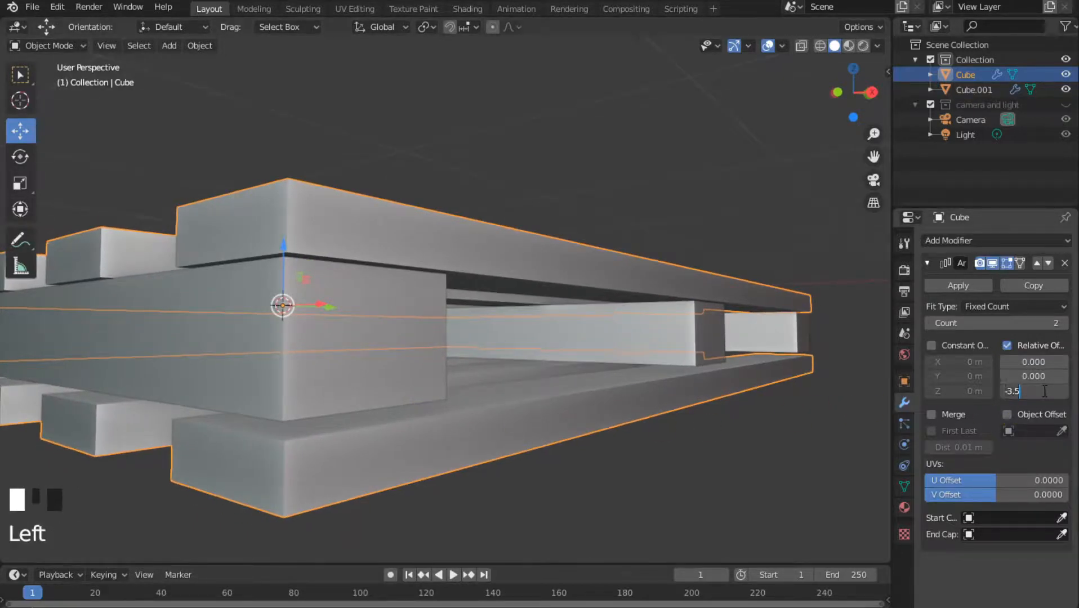
{"action": "type", "text": "3"}
{"action": "key", "text": "Return"}
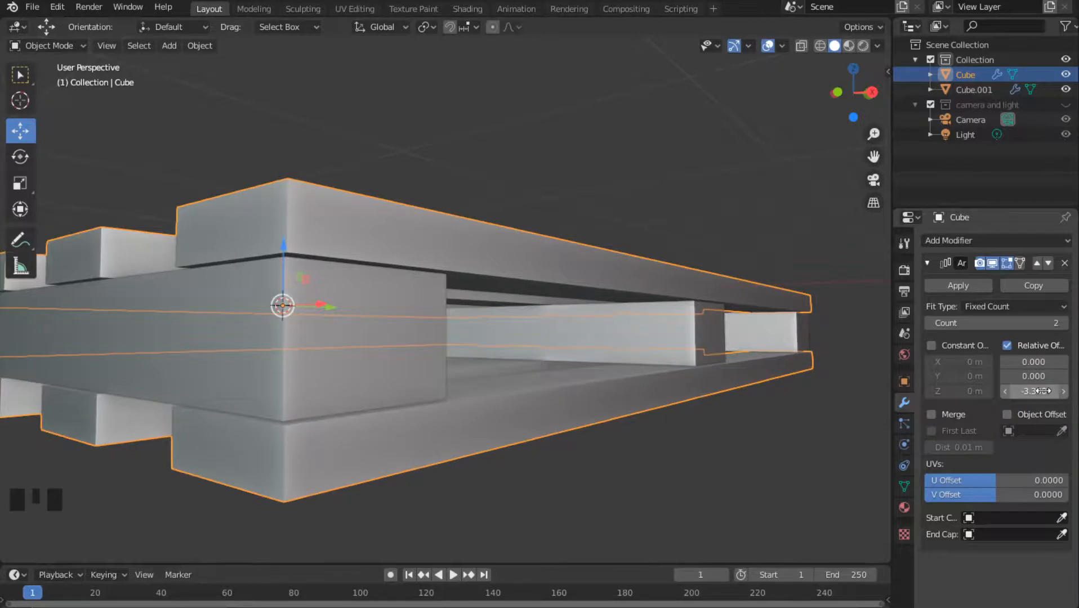
{"action": "middle_click_drag", "start_coordinate": [518, 535], "coordinate": [543, 517]}
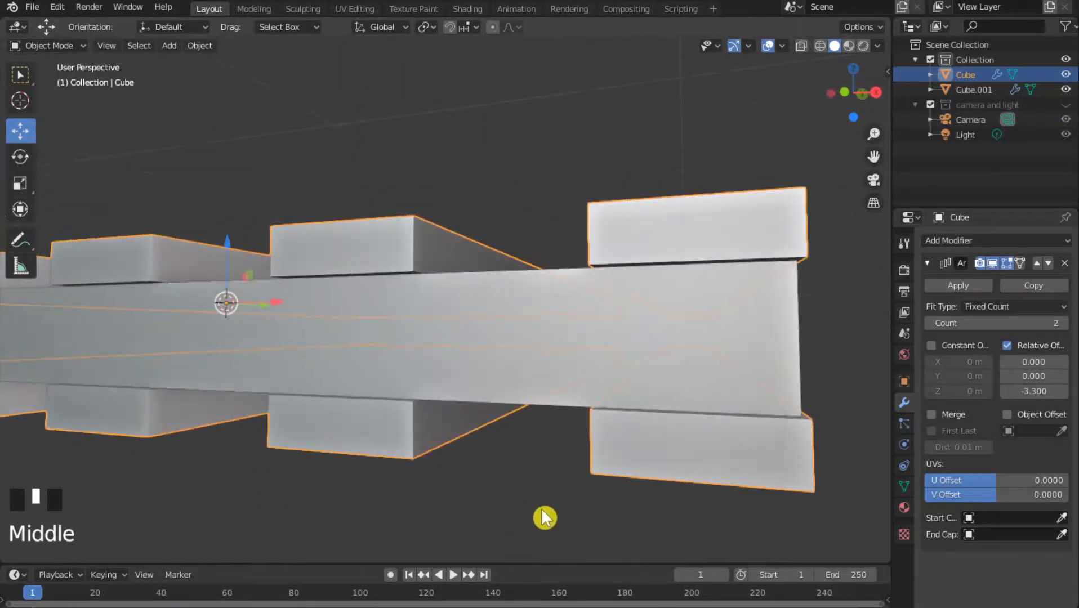
{"action": "key", "text": "KP_1"}
{"action": "scroll", "coordinate": [520, 477], "scroll_direction": "up", "scroll_amount": 7}
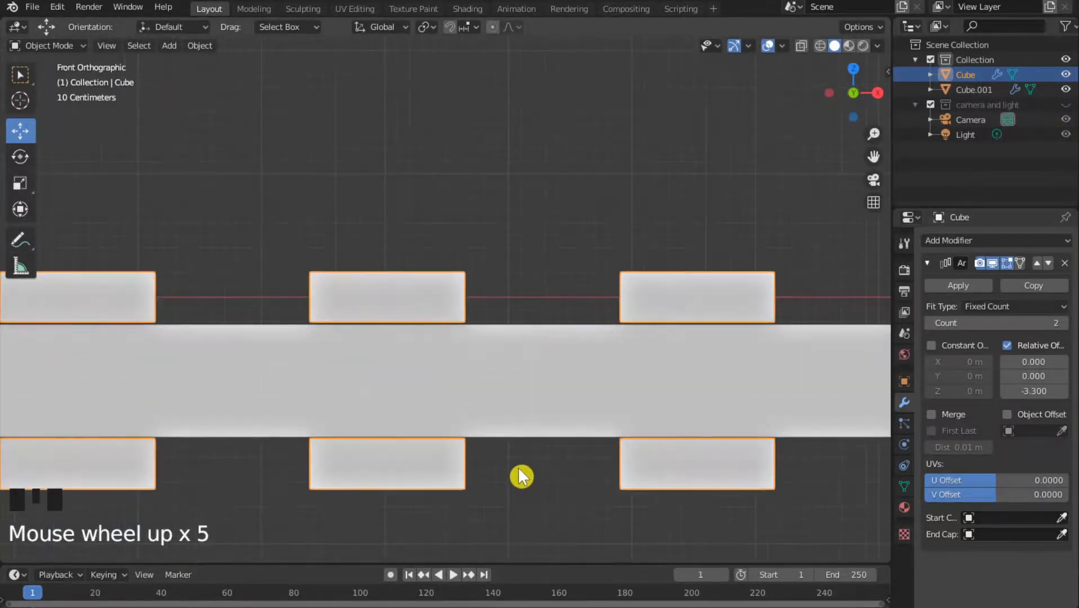
Set the plank array's Z relative offset to -3.25 and check the gaps between planks and beams up close.
{"action": "scroll", "coordinate": [520, 477], "scroll_direction": "up", "scroll_amount": 2}
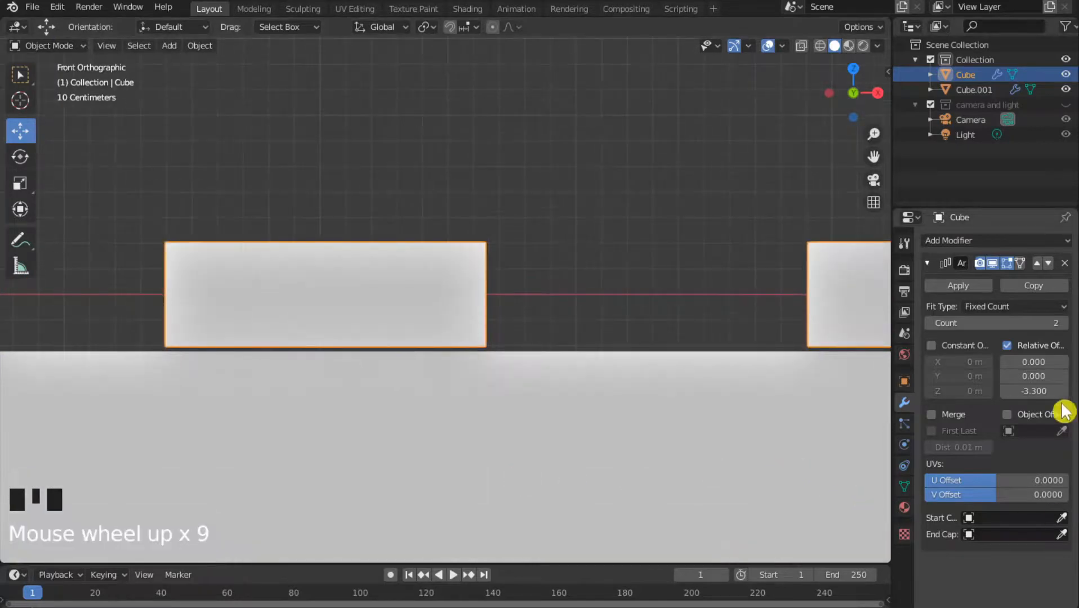
{"action": "left_click", "coordinate": [1047, 391]}
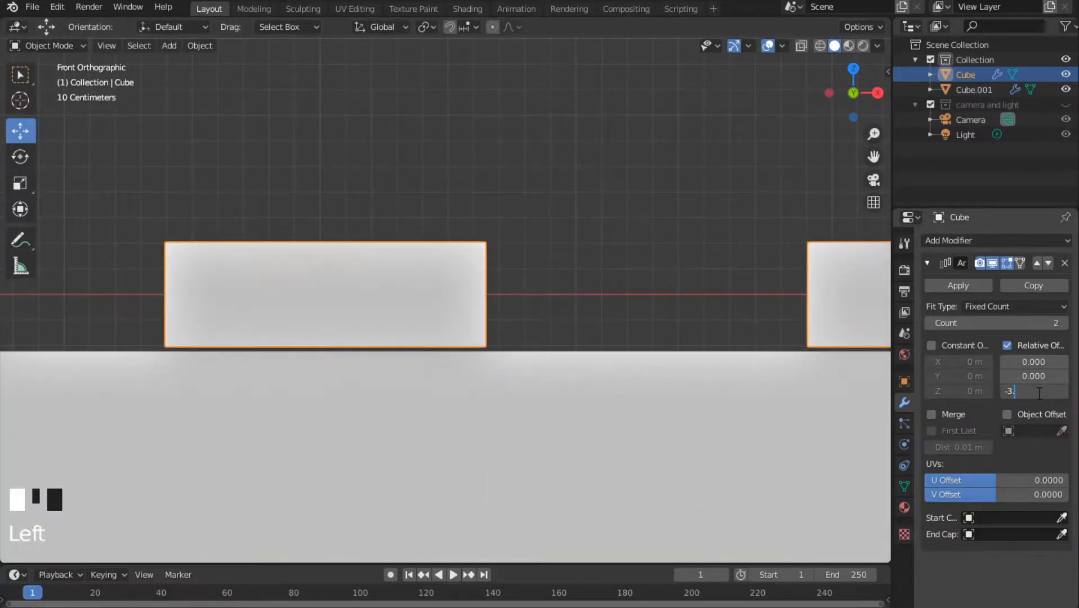
{"action": "key", "text": "Return"}
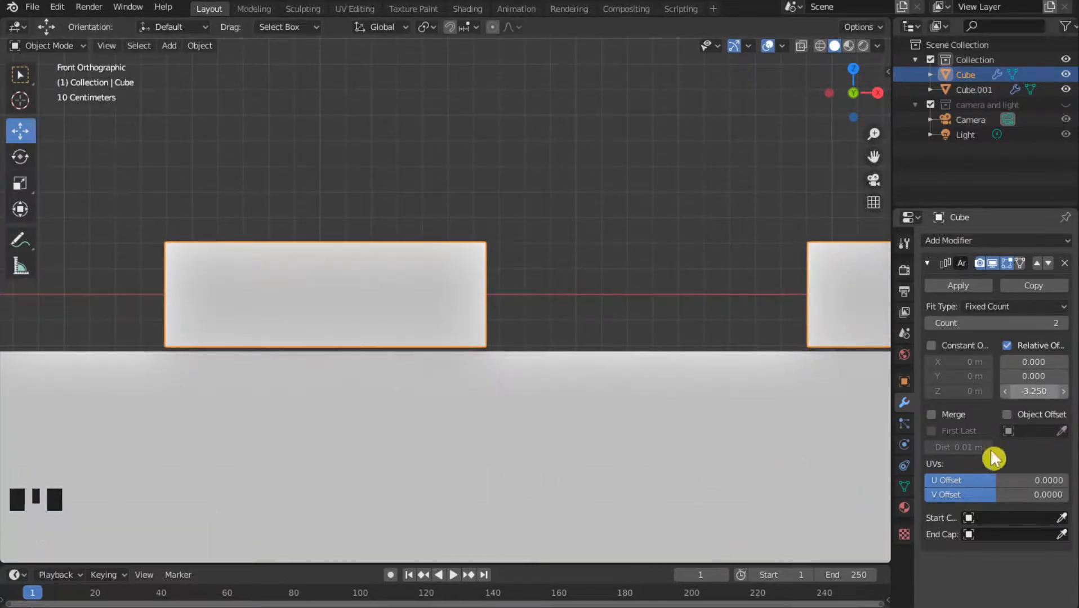
{"action": "scroll", "coordinate": [686, 378], "scroll_direction": "down", "scroll_amount": 4}
{"action": "scroll", "coordinate": [374, 402], "scroll_direction": "up", "scroll_amount": 2}
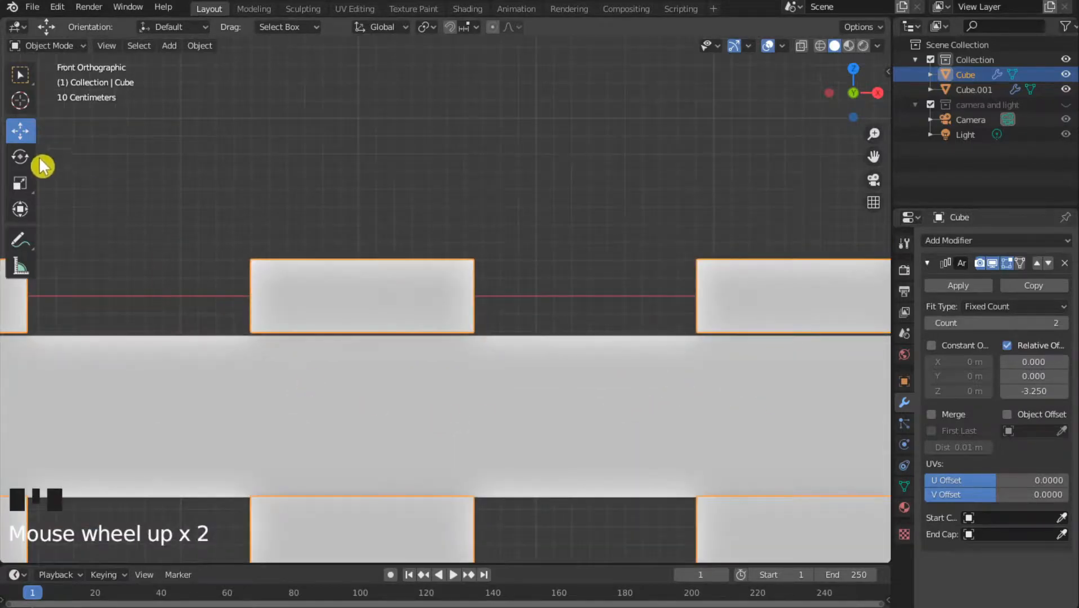
Nudge the plank array slightly down along Z so the upper planks sit against the beams, and check the contact.
{"action": "left_click", "coordinate": [258, 202]}
{"action": "scroll", "coordinate": [328, 291], "scroll_direction": "down", "scroll_amount": 7}
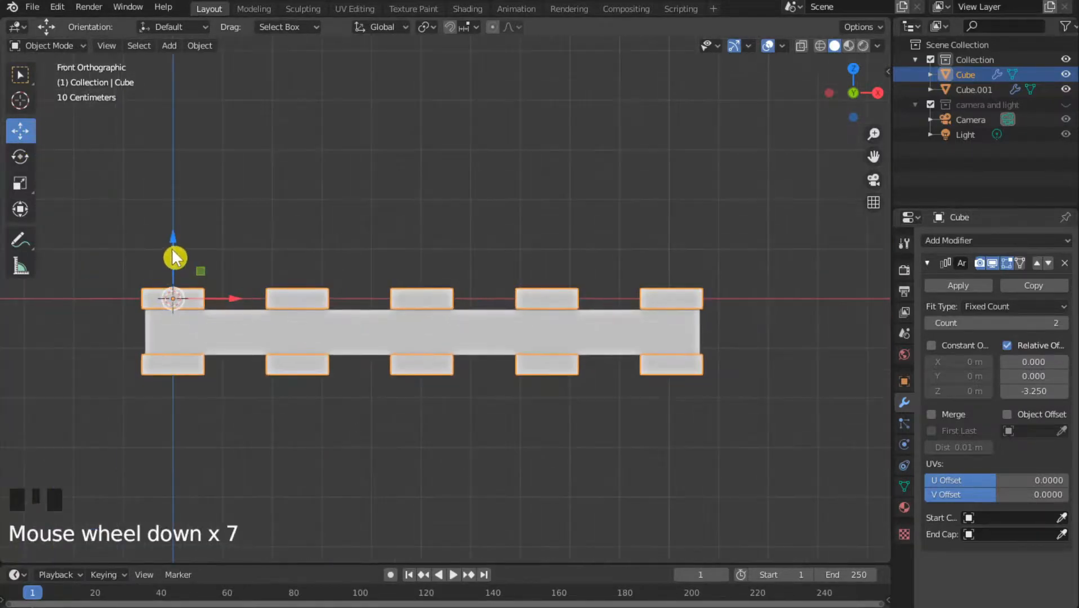
{"action": "left_click_drag", "start_coordinate": [173, 240], "coordinate": [173, 241]}
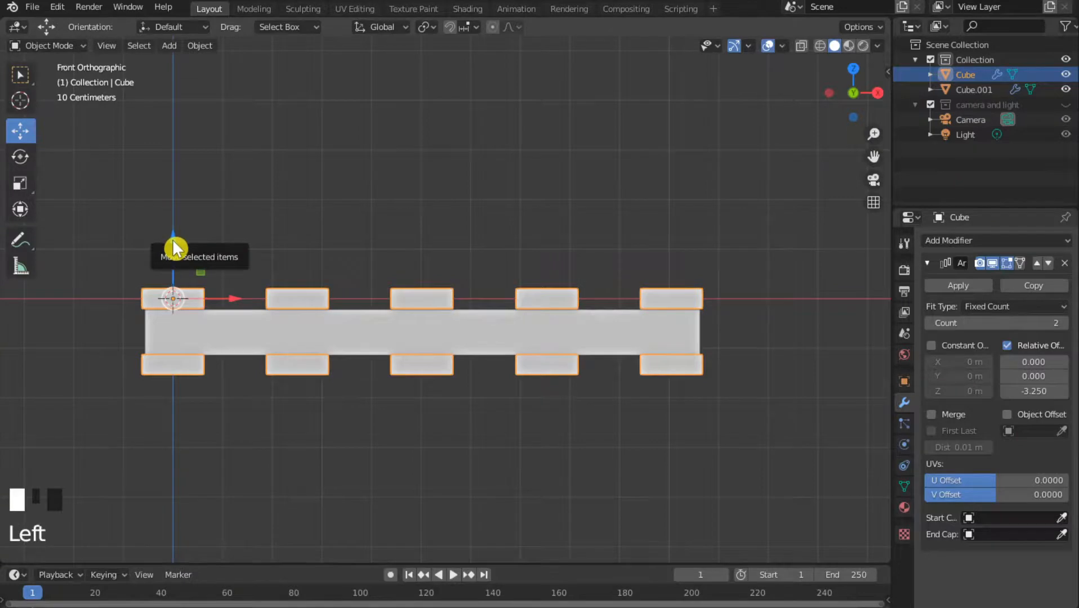
{"action": "scroll", "coordinate": [313, 308], "scroll_direction": "up", "scroll_amount": 4}
{"action": "left_click", "coordinate": [468, 350]}
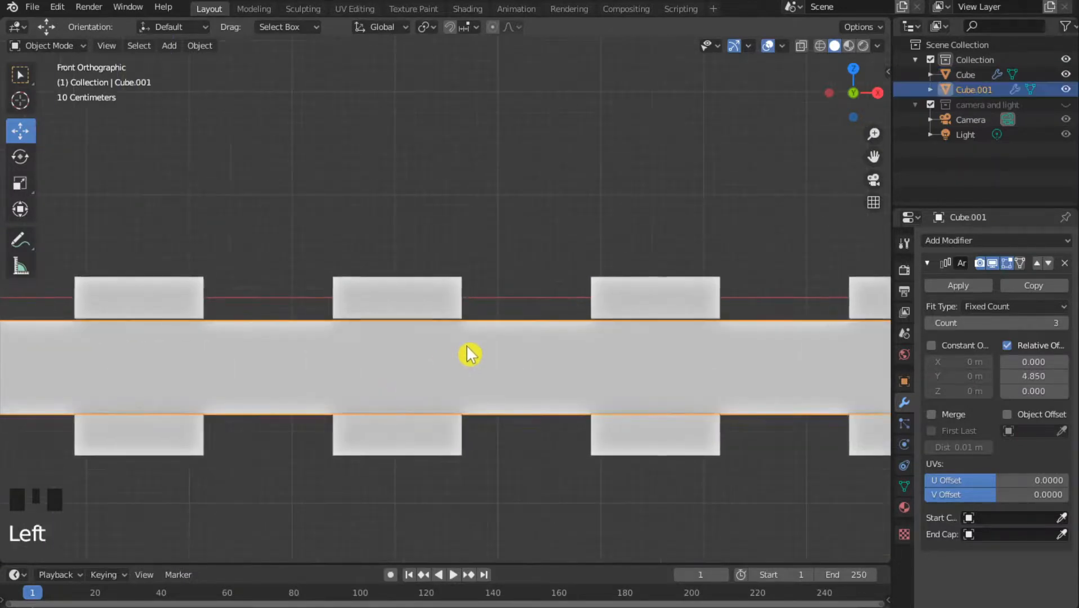
{"action": "left_click", "coordinate": [387, 319]}
Deselect everything and examine the finished pallet in perspective from several angles and distances.
{"action": "scroll", "coordinate": [696, 395], "scroll_direction": "down", "scroll_amount": 3}
{"action": "middle_click_drag", "start_coordinate": [696, 395], "coordinate": [626, 417]}
{"action": "left_click", "coordinate": [551, 441]}
{"action": "scroll", "coordinate": [568, 437], "scroll_direction": "down", "scroll_amount": 2}
{"action": "mouse_move", "coordinate": [568, 437]}
{"action": "middle_mouse_down"}
{"action": "mouse_move", "coordinate": [549, 443]}
{"action": "mouse_move", "coordinate": [534, 409]}
{"action": "mouse_move", "coordinate": [556, 424]}
{"action": "middle_mouse_up"}
{"action": "scroll", "coordinate": [549, 444], "scroll_direction": "up", "scroll_amount": 2}
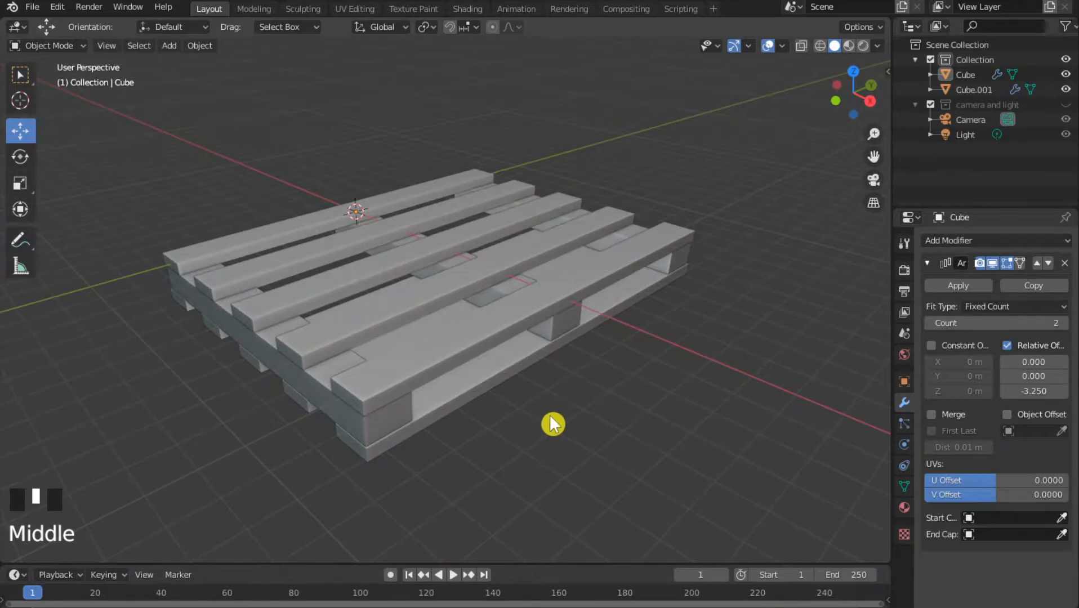
{"action": "middle_click_drag", "start_coordinate": [533, 426], "coordinate": [670, 421]}
{"action": "scroll", "coordinate": [636, 441], "scroll_direction": "down", "scroll_amount": 3}
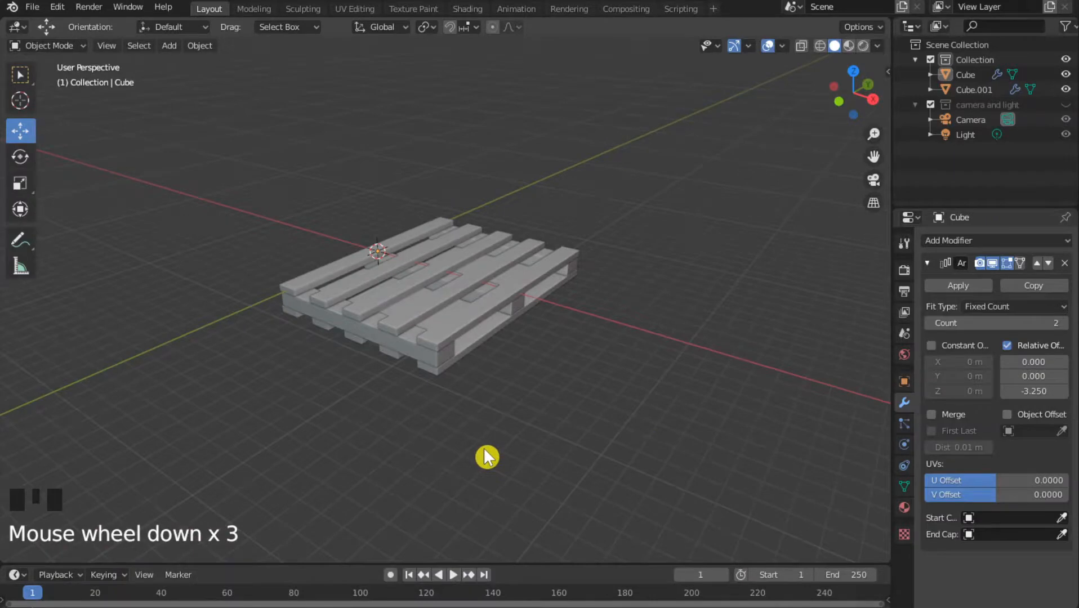
{"action": "scroll", "coordinate": [487, 456], "scroll_direction": "up", "scroll_amount": 3}
{"action": "middle_click_drag", "start_coordinate": [487, 448], "coordinate": [556, 422]}
{"action": "scroll", "coordinate": [539, 420], "scroll_direction": "down", "scroll_amount": 2}
{"action": "scroll", "coordinate": [515, 414], "scroll_direction": "down", "scroll_amount": 1}
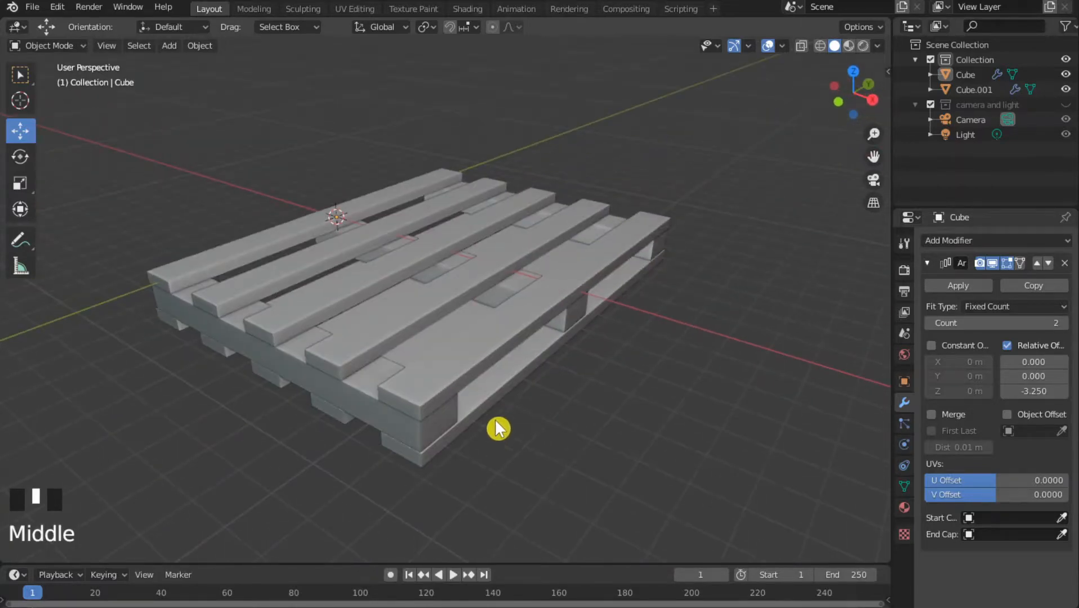